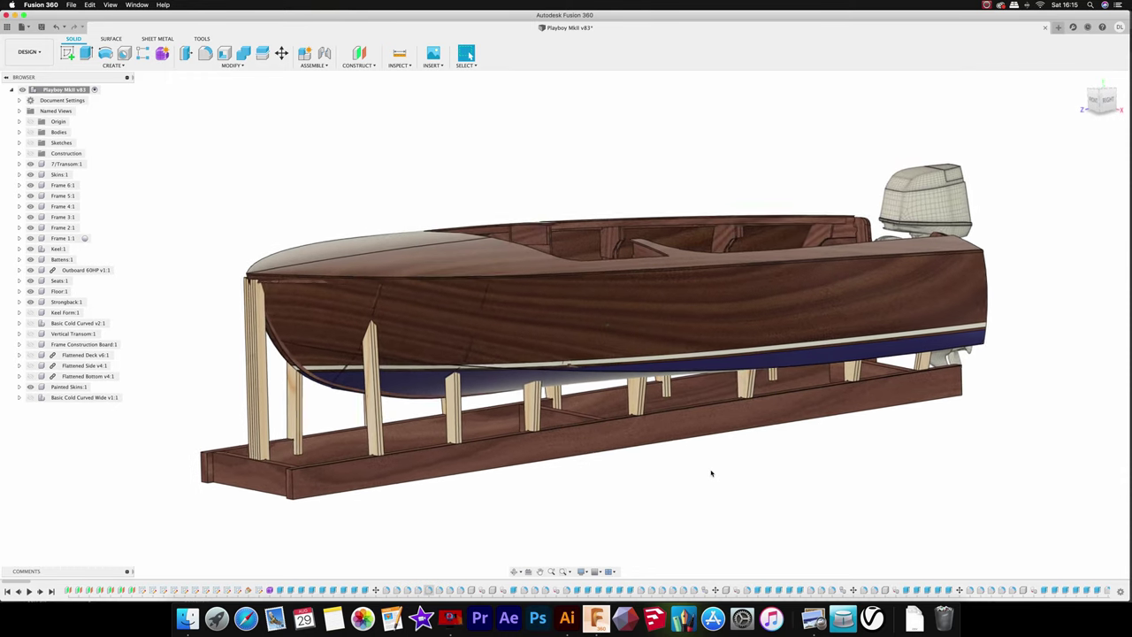
Inspect the cockpit from above, picking out the long seat, forward seat and floor faces
{"action": "mouse_move", "coordinate": [711, 473]}
{"action": "middle_mouse_down", "text": "shift"}
{"action": "mouse_move", "coordinate": [710, 452]}
{"action": "mouse_move", "coordinate": [672, 433]}
{"action": "middle_mouse_up", "text": "shift"}
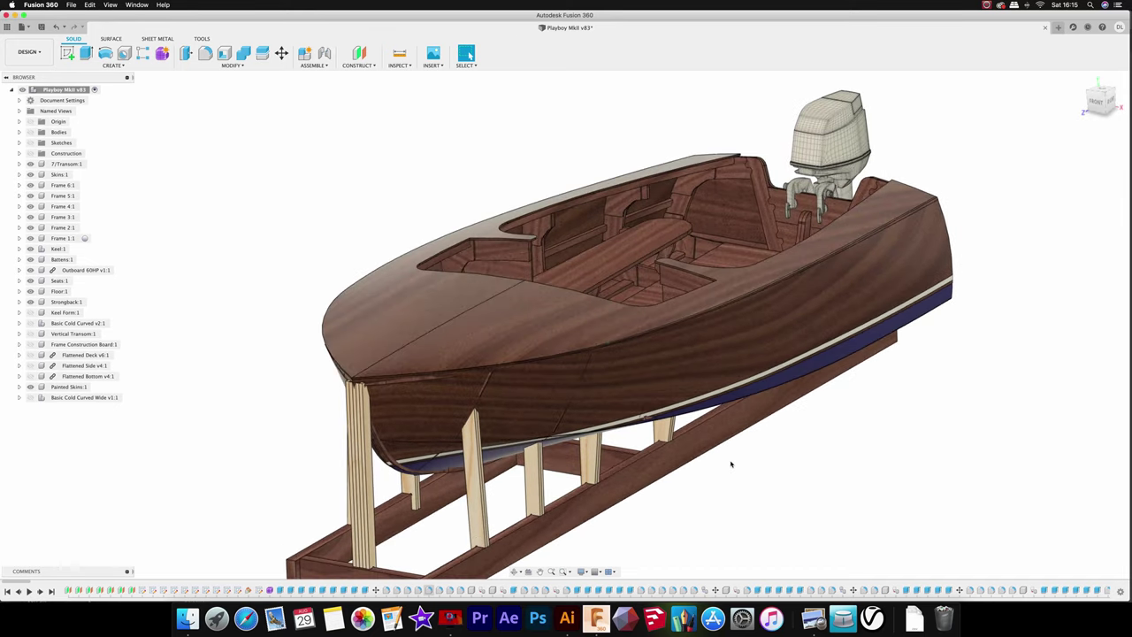
{"action": "middle_click_drag", "start_coordinate": [723, 460], "coordinate": [455, 492], "text": "shift"}
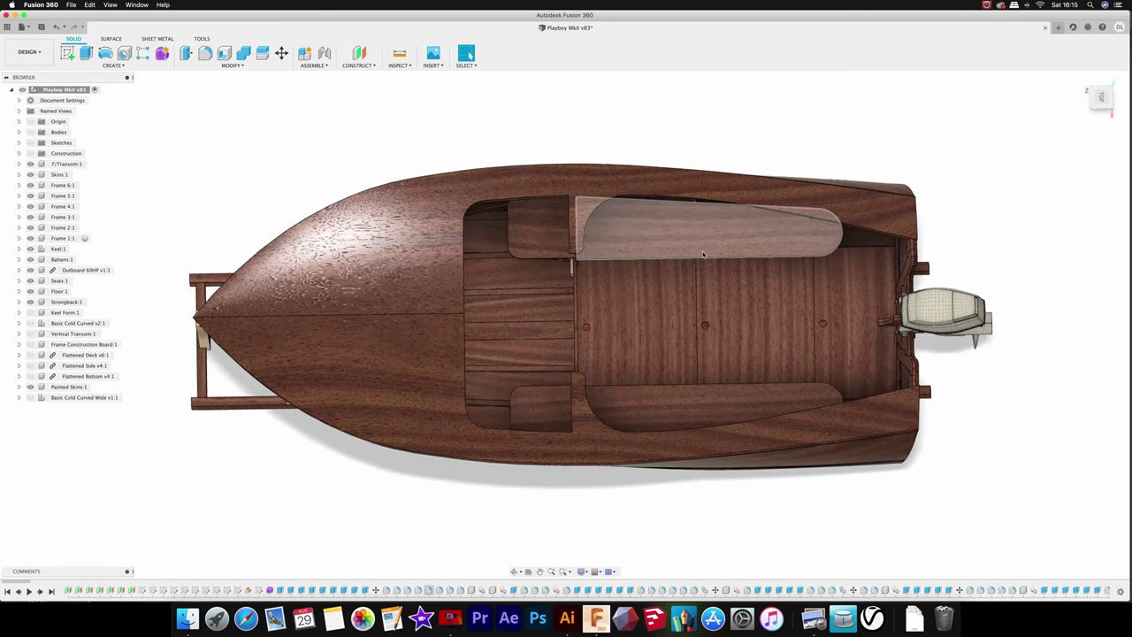
{"action": "left_click", "coordinate": [655, 248]}
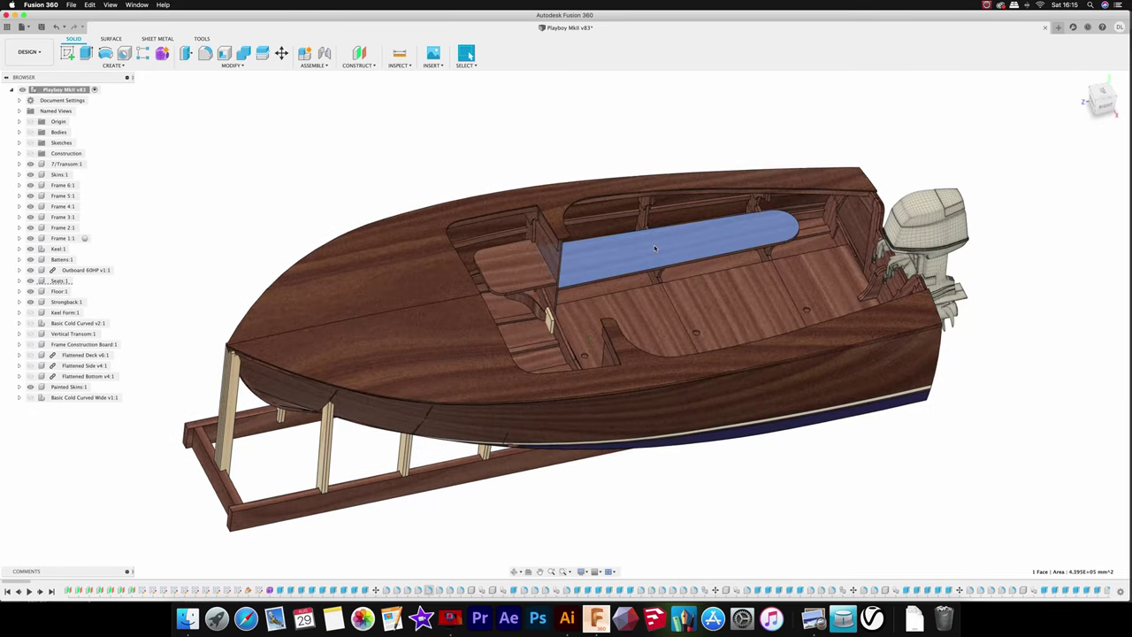
{"action": "left_click", "coordinate": [500, 266]}
{"action": "mouse_move", "coordinate": [500, 266]}
{"action": "middle_mouse_down", "text": "shift"}
{"action": "mouse_move", "coordinate": [694, 385]}
{"action": "mouse_move", "coordinate": [595, 351]}
{"action": "mouse_move", "coordinate": [670, 366]}
{"action": "mouse_move", "coordinate": [694, 281]}
{"action": "mouse_move", "coordinate": [671, 362]}
{"action": "mouse_move", "coordinate": [549, 354]}
{"action": "mouse_move", "coordinate": [613, 384]}
{"action": "middle_mouse_up", "text": "shift"}
{"action": "left_click", "coordinate": [670, 366]}
{"action": "left_click", "coordinate": [694, 281]}
{"action": "key", "text": "Escape"}
Orbit to a three-quarter stern angle and hide Painted Skins to expose the frame
{"action": "middle_click_drag", "start_coordinate": [642, 336], "coordinate": [582, 430], "text": "shift"}
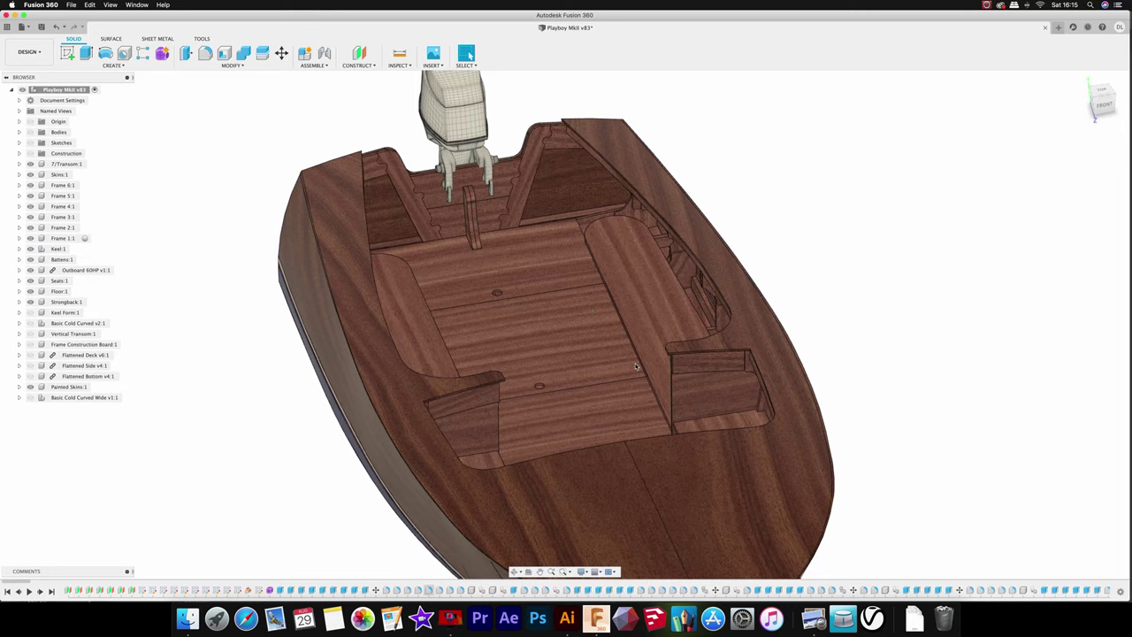
{"action": "middle_click_drag", "start_coordinate": [546, 234], "coordinate": [517, 179], "text": "shift"}
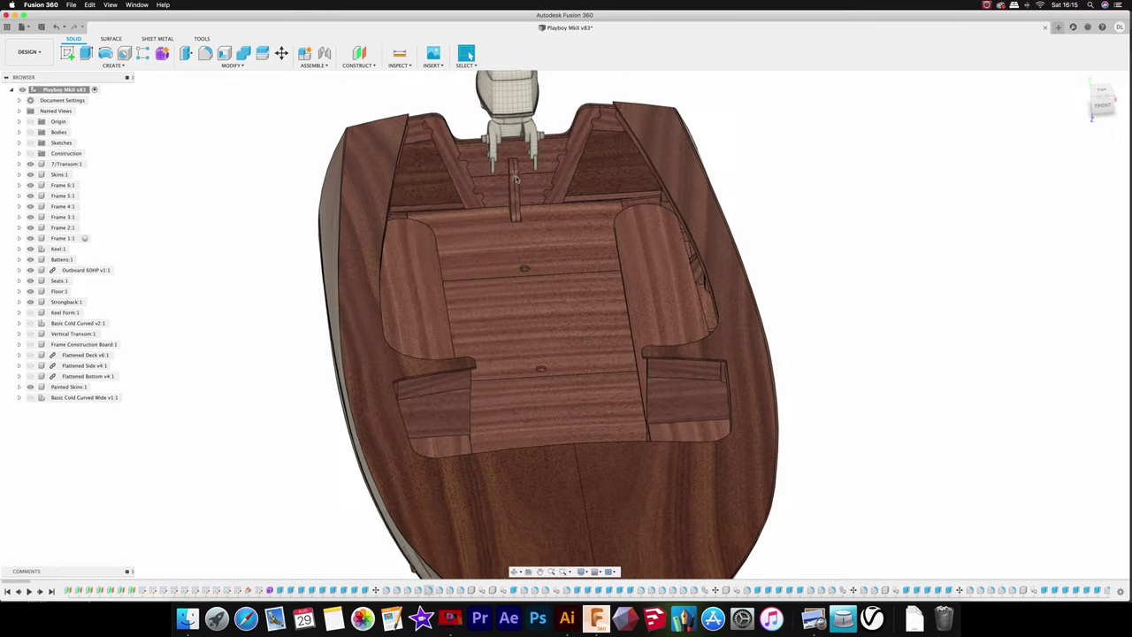
{"action": "mouse_move", "coordinate": [650, 320]}
{"action": "middle_mouse_down", "text": "shift"}
{"action": "mouse_move", "coordinate": [592, 459]}
{"action": "mouse_move", "coordinate": [29, 390]}
{"action": "middle_mouse_up", "text": "shift"}
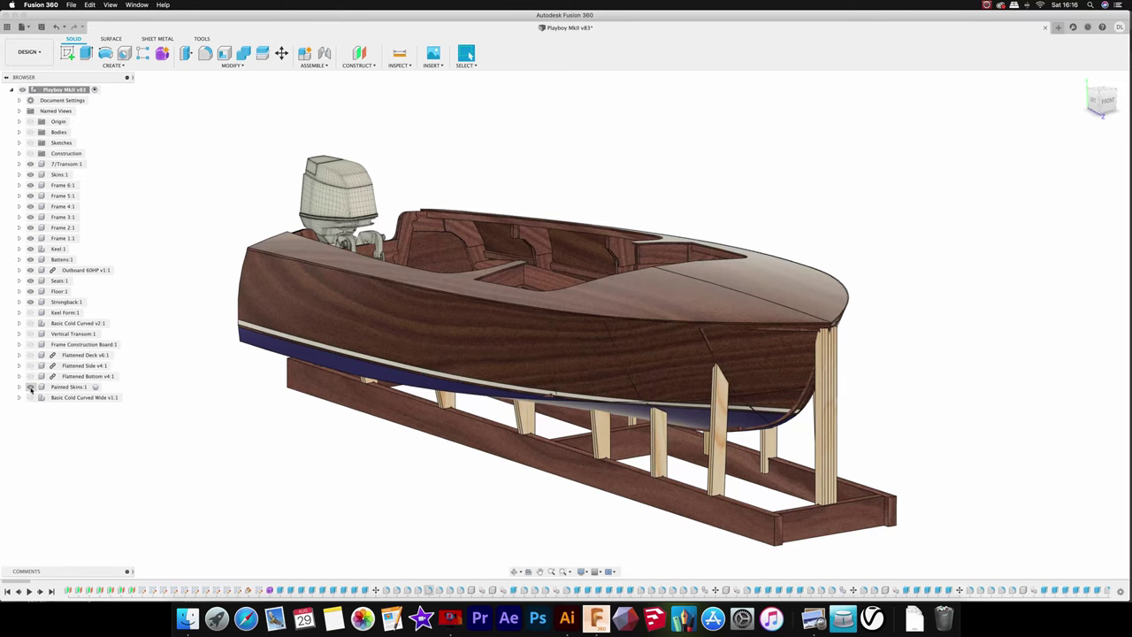
{"action": "left_click", "coordinate": [31, 388]}
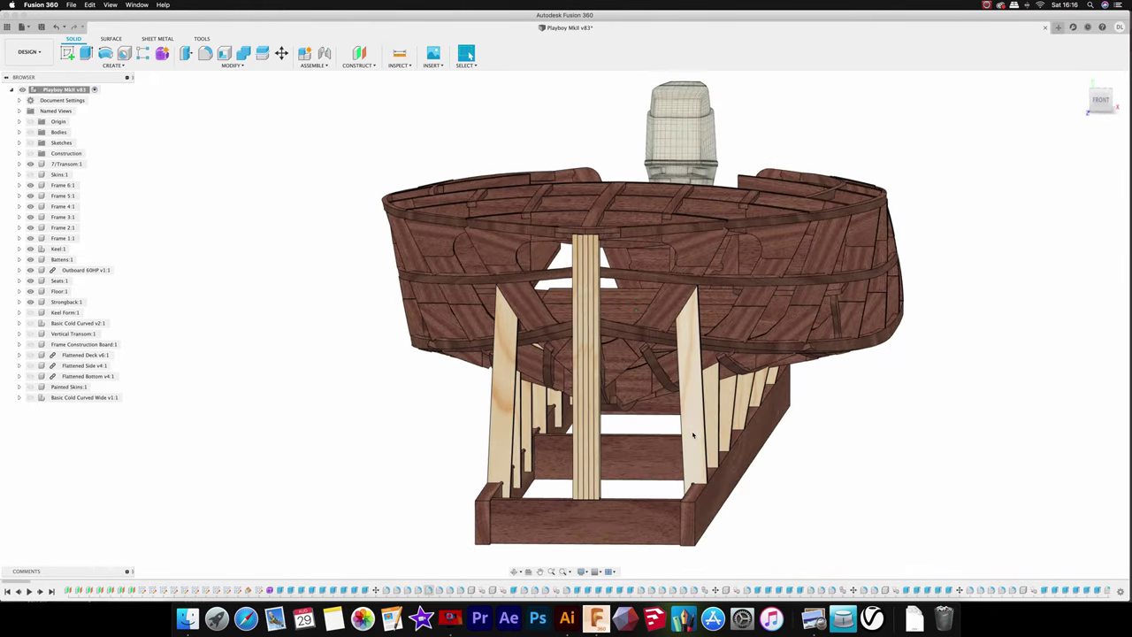
Orbit around the exposed frame and stand, ending on an end-on view of the stand
{"action": "middle_click_drag", "start_coordinate": [772, 409], "coordinate": [626, 450], "text": "shift"}
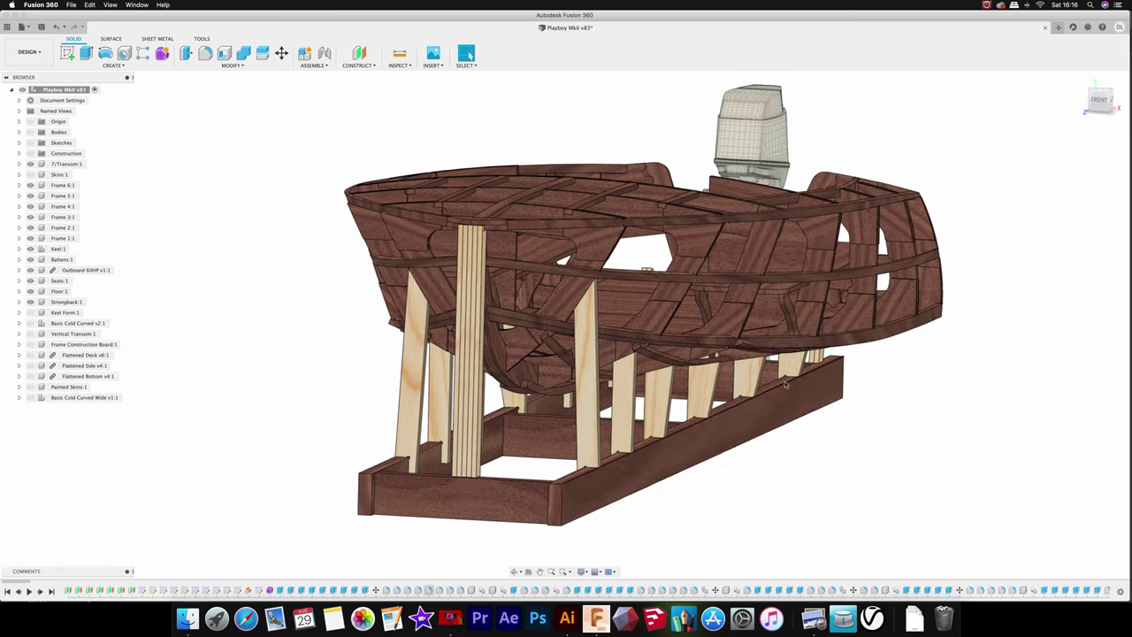
{"action": "middle_click_drag", "start_coordinate": [787, 386], "coordinate": [781, 403], "text": "shift"}
{"action": "middle_click_drag", "start_coordinate": [777, 455], "coordinate": [646, 423], "text": "shift"}
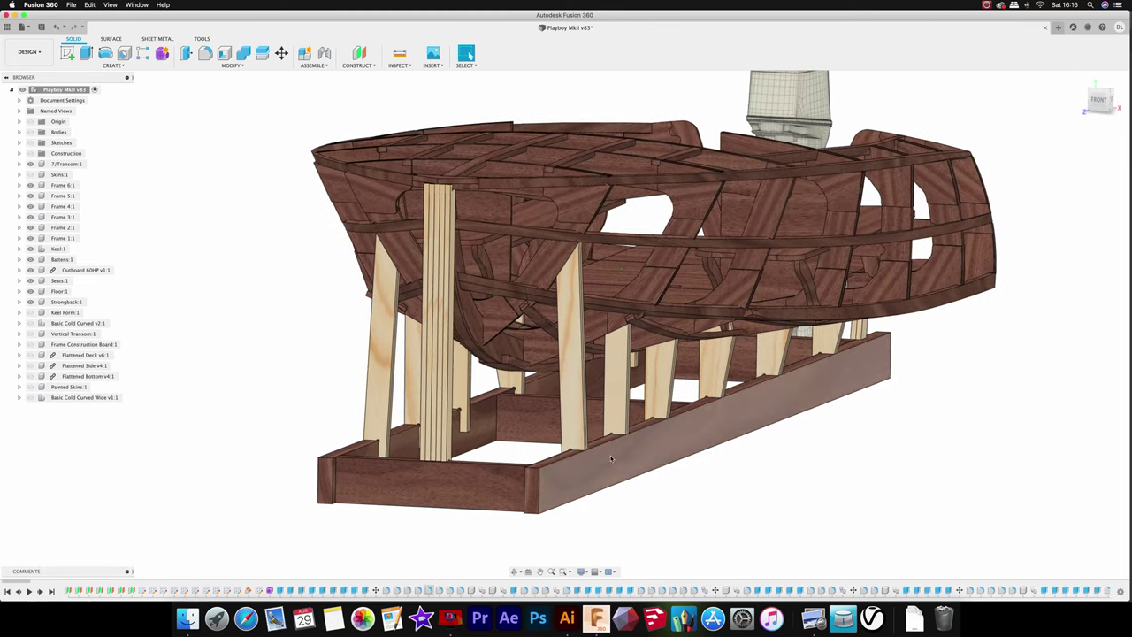
{"action": "middle_click_drag", "start_coordinate": [678, 430], "coordinate": [804, 412], "text": "shift"}
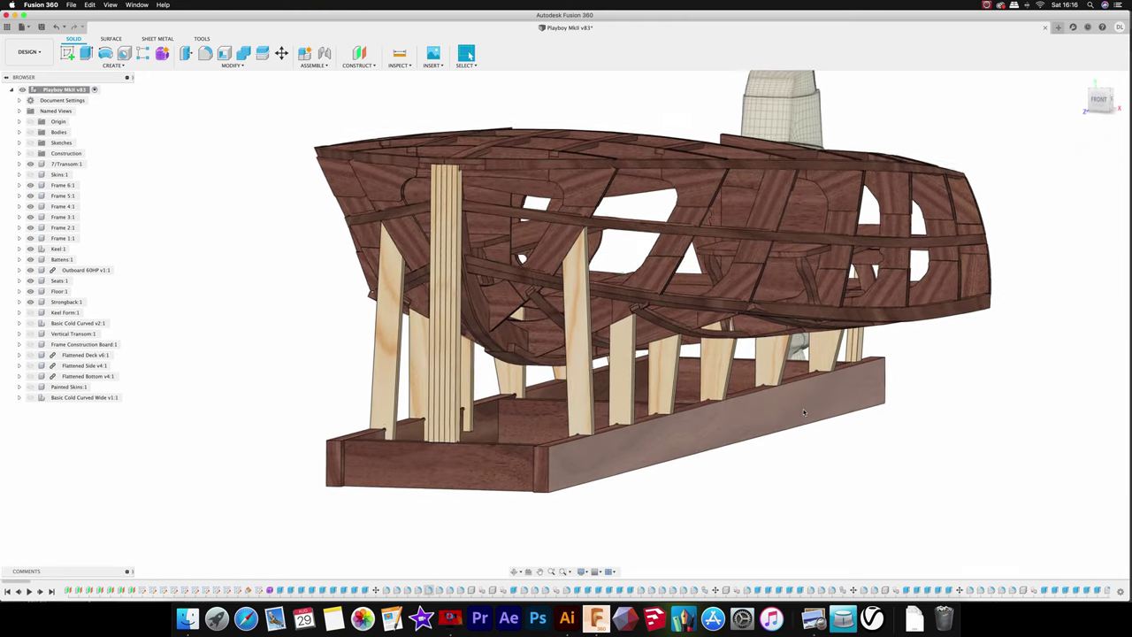
{"action": "middle_click_drag", "start_coordinate": [662, 451], "coordinate": [585, 467], "text": "shift"}
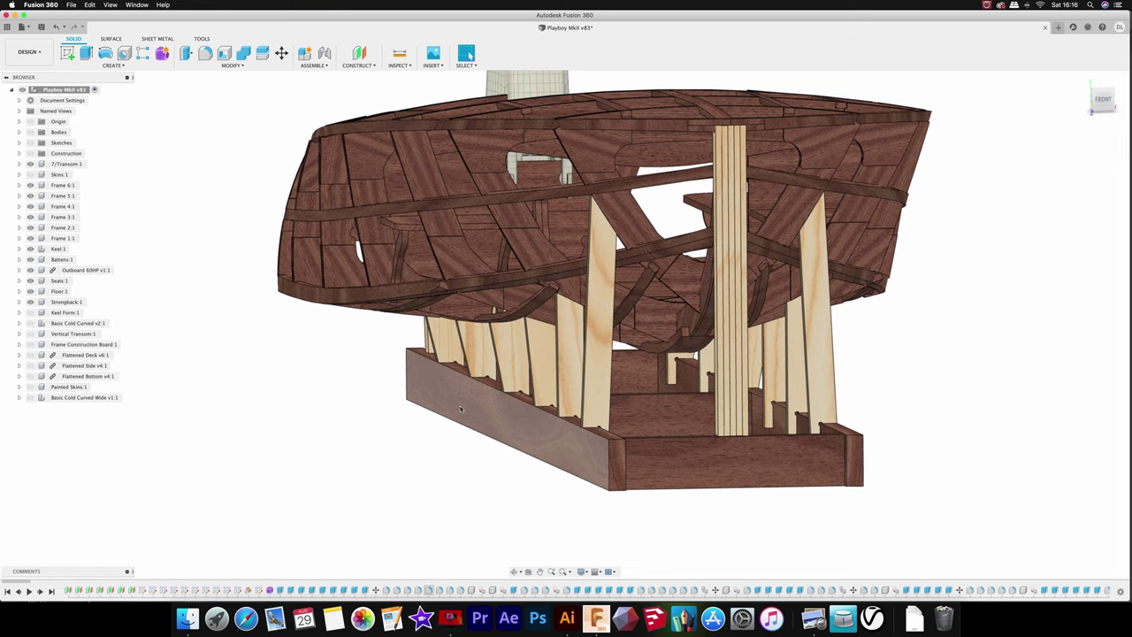
{"action": "mouse_move", "coordinate": [460, 409]}
{"action": "middle_mouse_down", "text": "shift"}
{"action": "mouse_move", "coordinate": [663, 435]}
{"action": "mouse_move", "coordinate": [687, 482]}
{"action": "mouse_move", "coordinate": [784, 493]}
{"action": "mouse_move", "coordinate": [558, 449]}
{"action": "middle_mouse_up", "text": "shift"}
Orbit around the exposed hull frames, ending side-on toward the posts and outboard
{"action": "middle_click_drag", "start_coordinate": [539, 384], "coordinate": [594, 393], "text": "shift"}
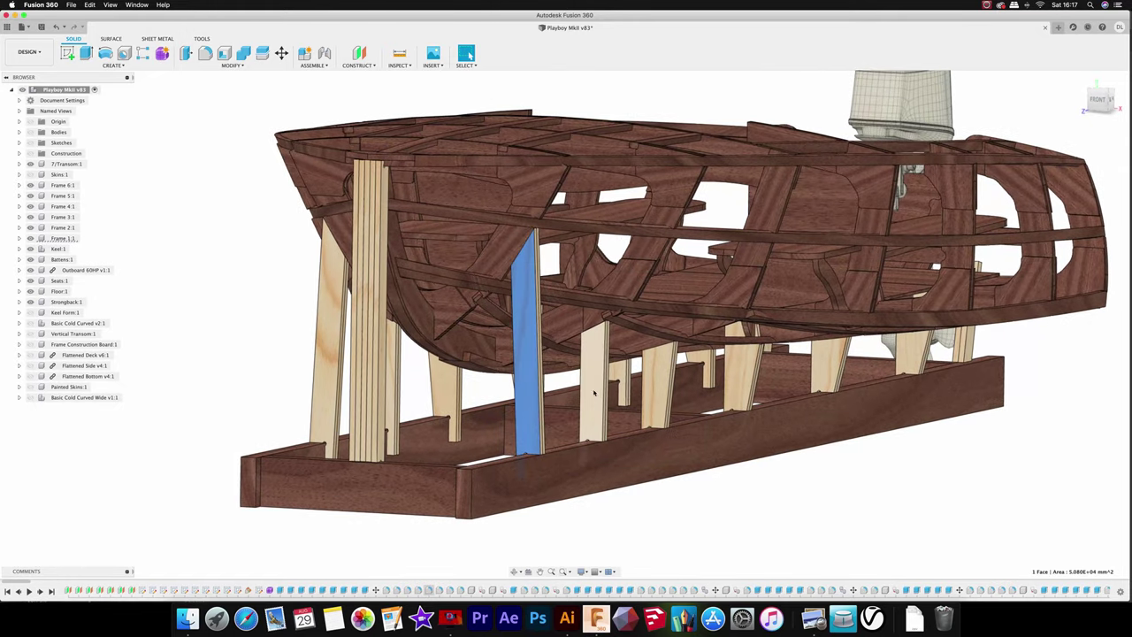
{"action": "middle_click_drag", "start_coordinate": [735, 385], "coordinate": [163, 326], "text": "shift"}
{"action": "scroll", "coordinate": [163, 327], "scroll_direction": "down", "scroll_amount": 3}
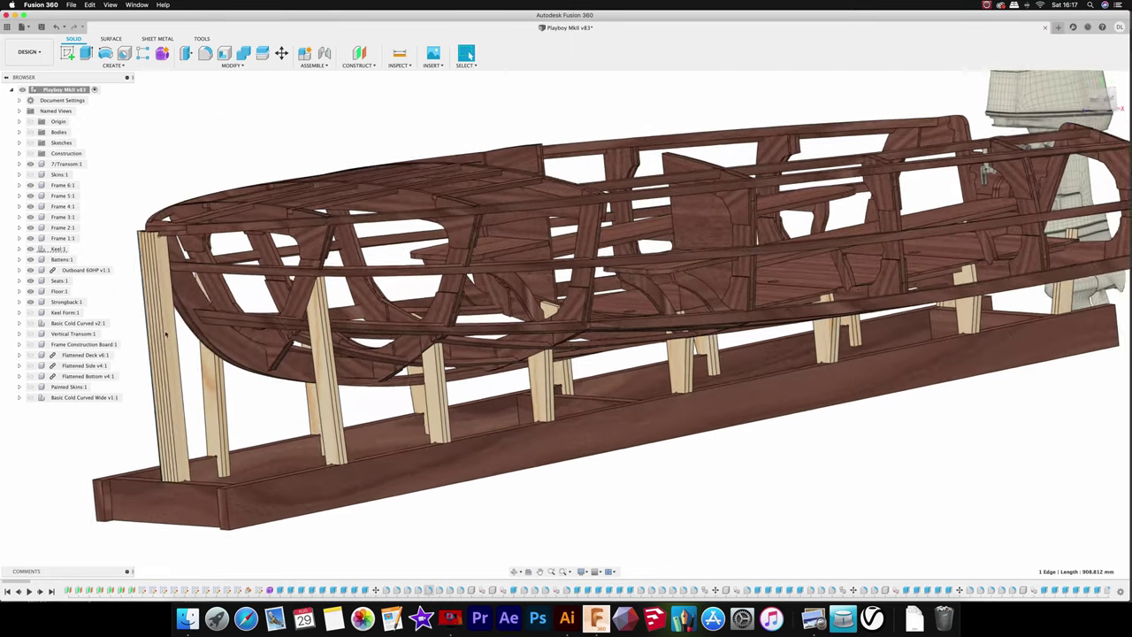
{"action": "scroll", "coordinate": [177, 349], "scroll_direction": "down", "scroll_amount": 3}
{"action": "scroll", "coordinate": [191, 367], "scroll_direction": "down", "scroll_amount": 2}
{"action": "mouse_move", "coordinate": [195, 374]}
{"action": "middle_mouse_down", "text": "shift"}
{"action": "mouse_move", "coordinate": [131, 304]}
{"action": "mouse_move", "coordinate": [580, 404]}
{"action": "middle_mouse_up", "text": "shift"}
{"action": "scroll", "coordinate": [130, 304], "scroll_direction": "up", "scroll_amount": 2}
{"action": "scroll", "coordinate": [130, 304], "scroll_direction": "up", "scroll_amount": 4}
{"action": "middle_click_drag", "start_coordinate": [645, 448], "coordinate": [564, 355], "text": "shift"}
{"action": "middle_click_drag", "start_coordinate": [561, 407], "coordinate": [514, 380], "text": "shift"}
{"action": "scroll", "coordinate": [508, 364], "scroll_direction": "up", "scroll_amount": 3}
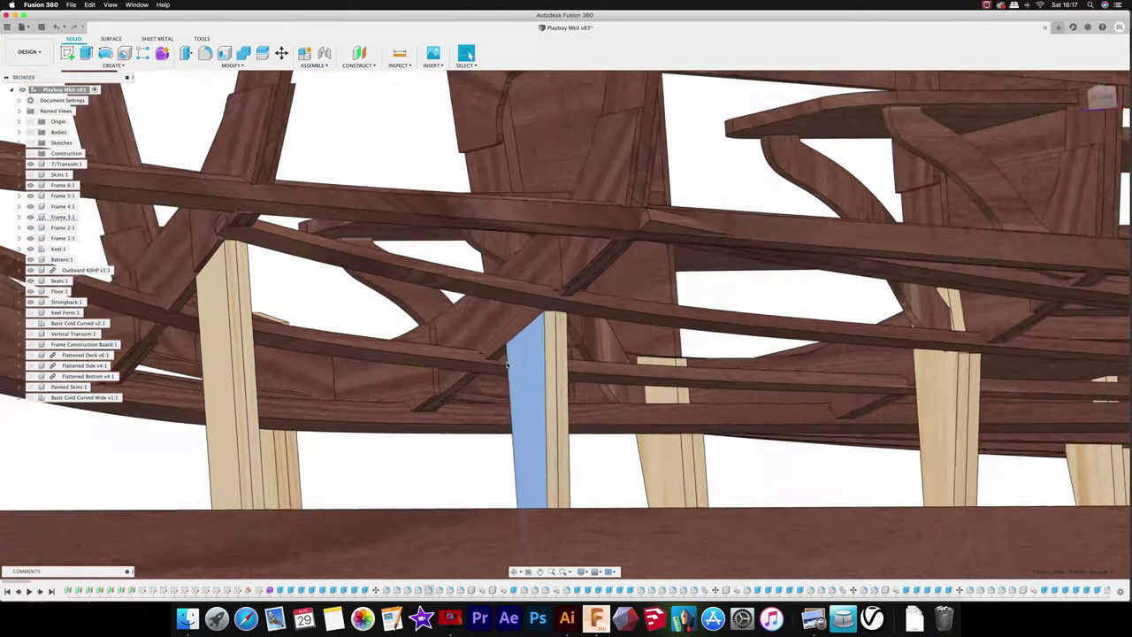
{"action": "scroll", "coordinate": [549, 336], "scroll_direction": "up", "scroll_amount": 2}
{"action": "scroll", "coordinate": [590, 306], "scroll_direction": "up", "scroll_amount": 1}
{"action": "mouse_move", "coordinate": [592, 305]}
{"action": "middle_mouse_down", "text": "shift"}
{"action": "mouse_move", "coordinate": [580, 366]}
{"action": "mouse_move", "coordinate": [453, 278]}
{"action": "middle_mouse_up", "text": "shift"}
{"action": "scroll", "coordinate": [581, 365], "scroll_direction": "down", "scroll_amount": 2}
{"action": "scroll", "coordinate": [534, 412], "scroll_direction": "down", "scroll_amount": 2}
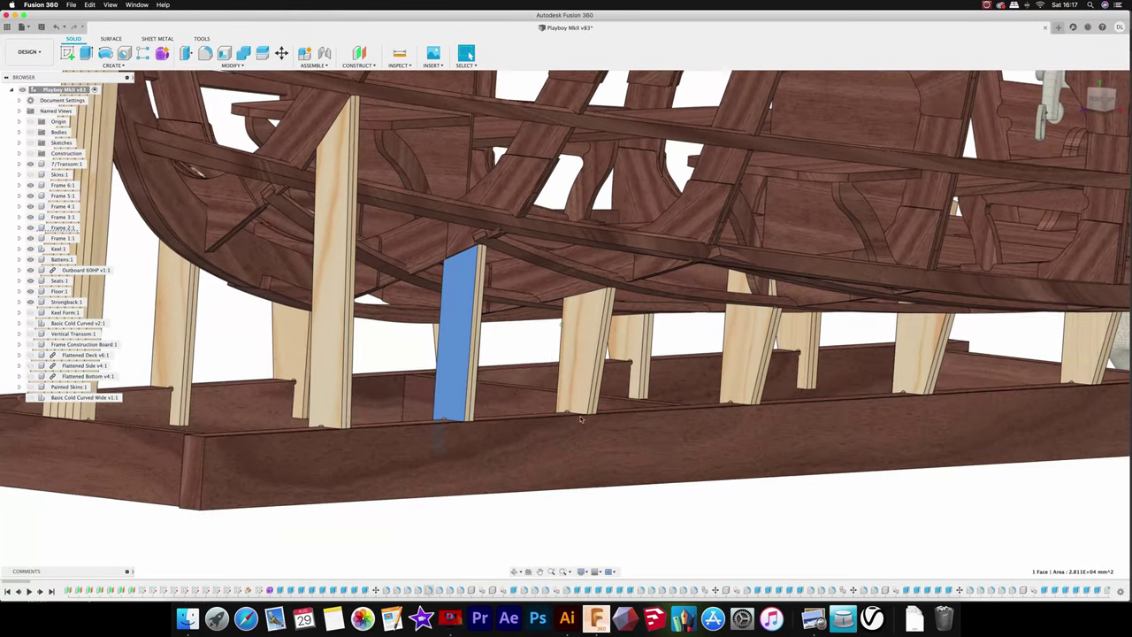
{"action": "middle_click_drag", "start_coordinate": [534, 411], "coordinate": [619, 398], "text": "shift"}
{"action": "scroll", "coordinate": [684, 385], "scroll_direction": "down", "scroll_amount": 2}
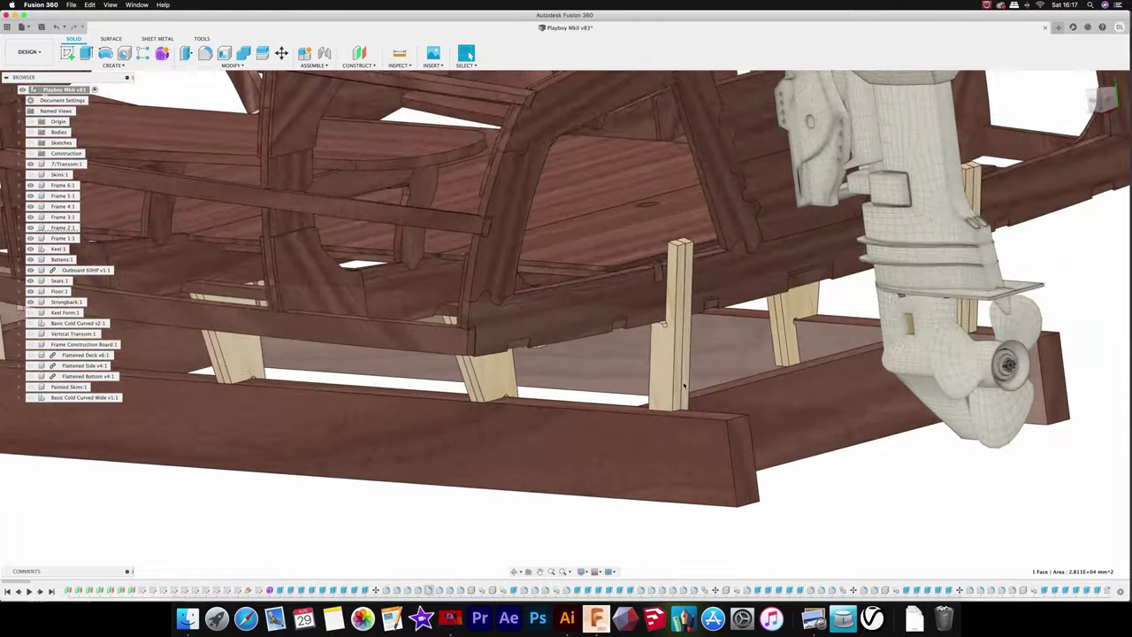
{"action": "middle_click_drag", "start_coordinate": [684, 385], "coordinate": [619, 417], "text": "shift"}
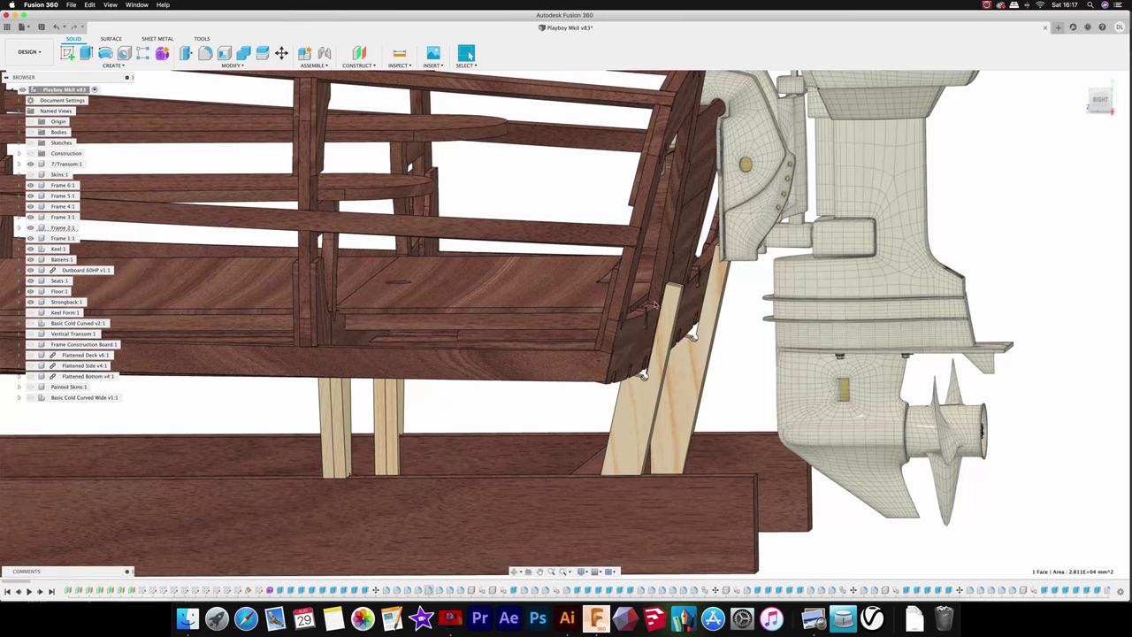
Show the hull skin again and view the stern from high above the outboard
{"action": "left_click", "coordinate": [38, 399]}
{"action": "middle_click_drag", "start_coordinate": [38, 400], "coordinate": [400, 454], "text": "shift"}
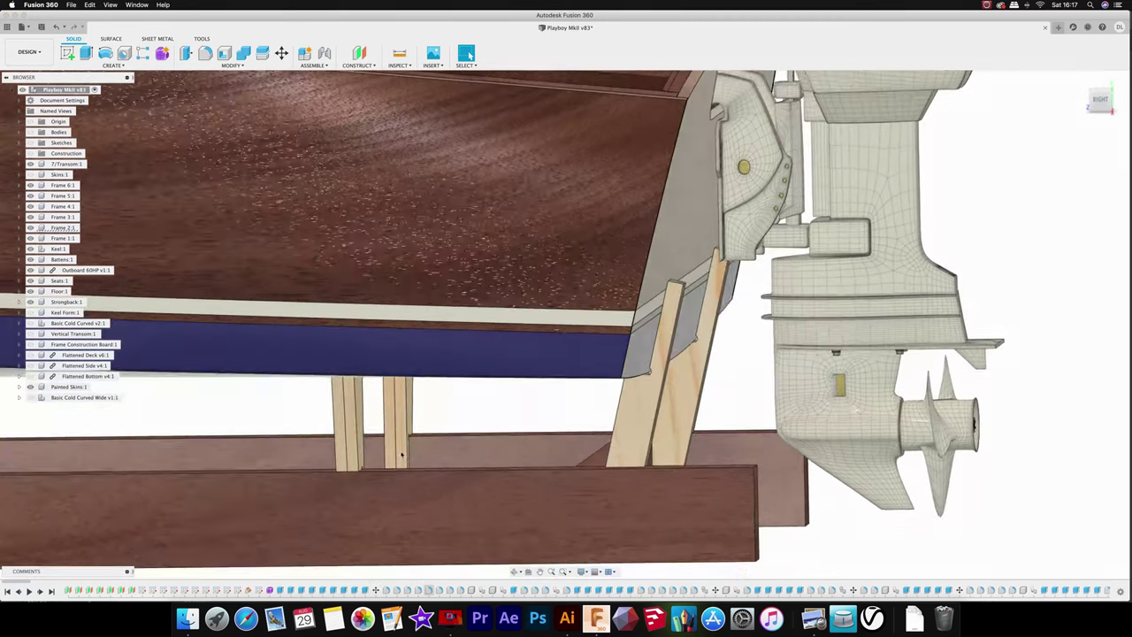
{"action": "middle_click_drag", "start_coordinate": [751, 441], "coordinate": [751, 441], "text": "shift"}
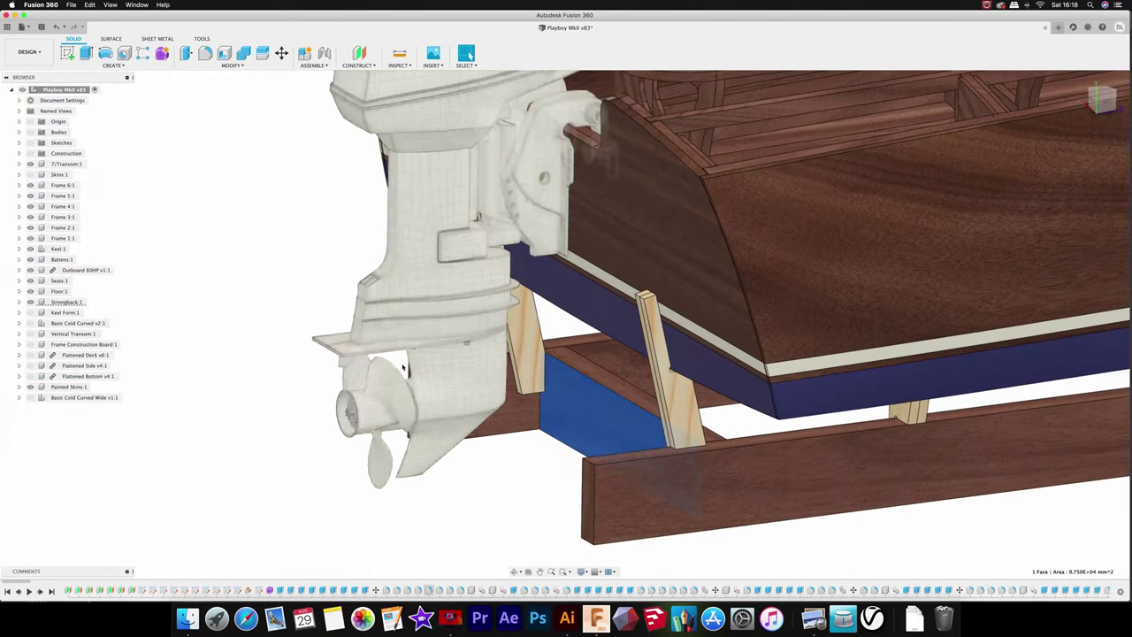
Hide the hull skin and orbit in close to an elevated view of the hull interior
{"action": "key", "text": "v"}
{"action": "scroll", "coordinate": [402, 368], "scroll_direction": "down", "scroll_amount": 5}
{"action": "middle_click_drag", "start_coordinate": [402, 368], "coordinate": [595, 408], "text": "shift"}
{"action": "scroll", "coordinate": [594, 408], "scroll_direction": "up", "scroll_amount": 8}
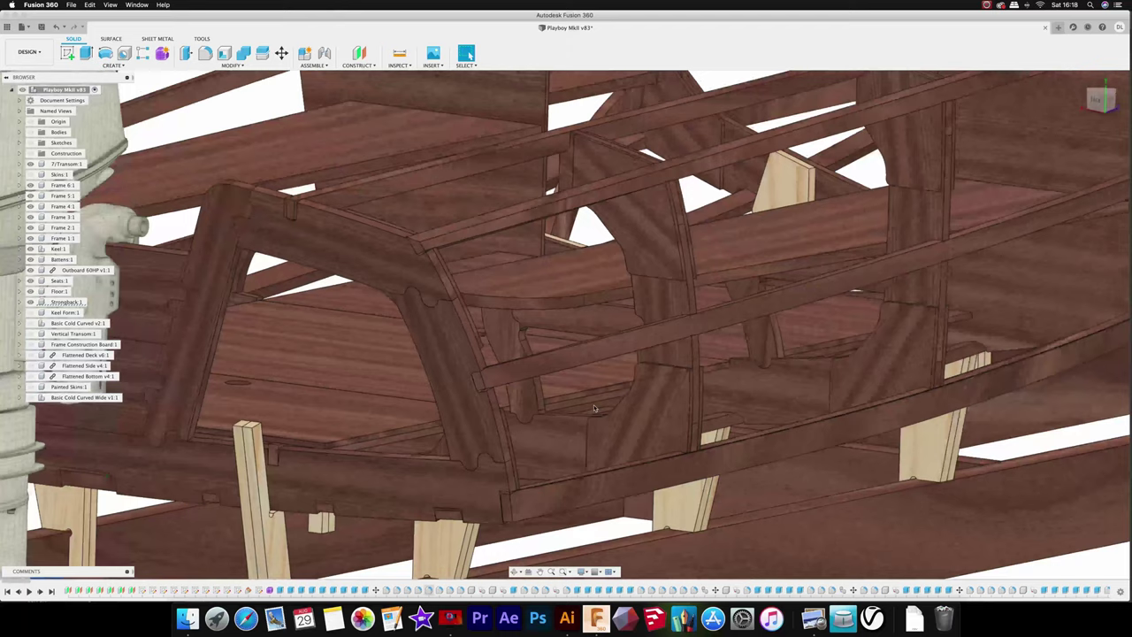
{"action": "scroll", "coordinate": [510, 341], "scroll_direction": "up", "scroll_amount": 2}
{"action": "middle_click_drag", "start_coordinate": [508, 339], "coordinate": [650, 330], "text": "shift"}
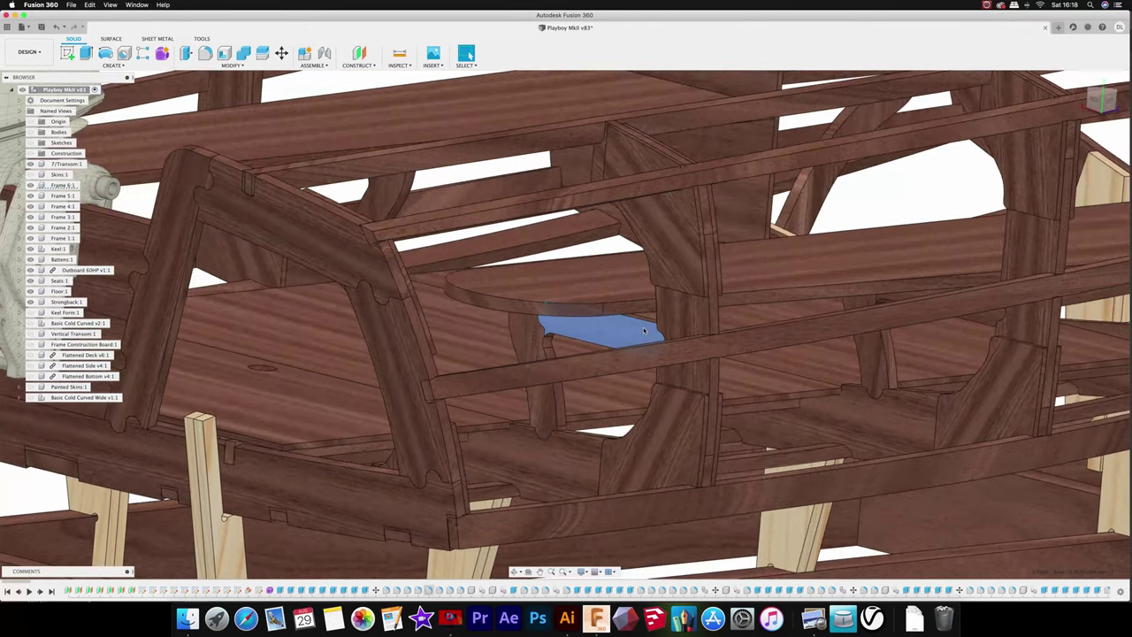
{"action": "mouse_move", "coordinate": [644, 330]}
{"action": "middle_mouse_down", "text": "shift"}
{"action": "mouse_move", "coordinate": [842, 294]}
{"action": "mouse_move", "coordinate": [649, 450]}
{"action": "mouse_move", "coordinate": [640, 344]}
{"action": "mouse_move", "coordinate": [554, 394]}
{"action": "middle_mouse_up", "text": "shift"}
{"action": "scroll", "coordinate": [842, 294], "scroll_direction": "up", "scroll_amount": 3}
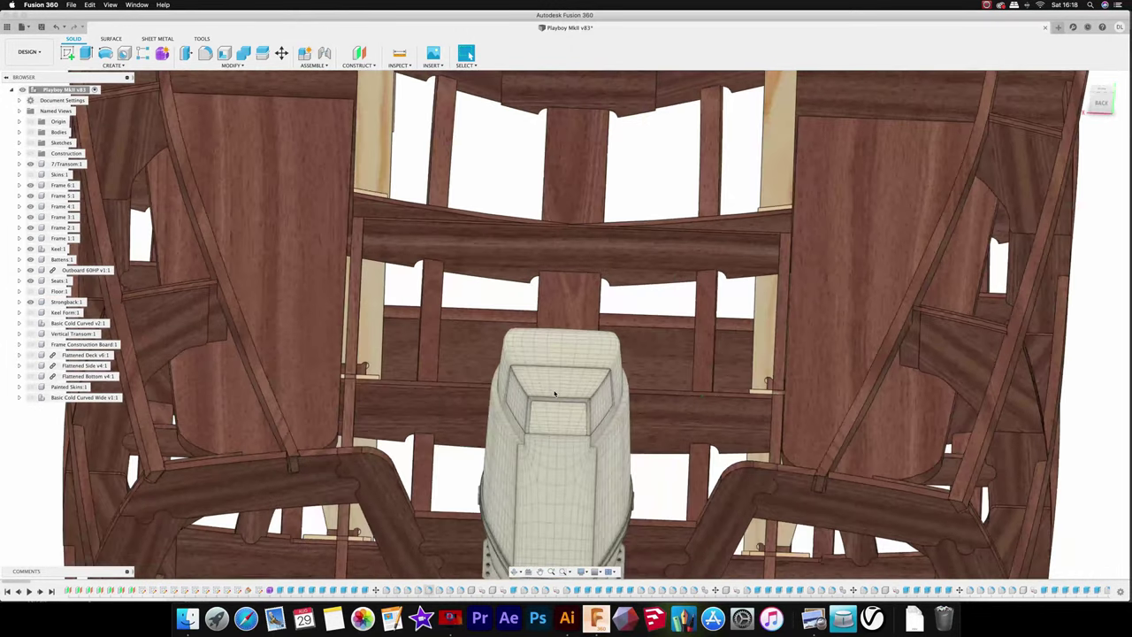
{"action": "middle_click_drag", "start_coordinate": [555, 392], "coordinate": [361, 318], "text": "shift"}
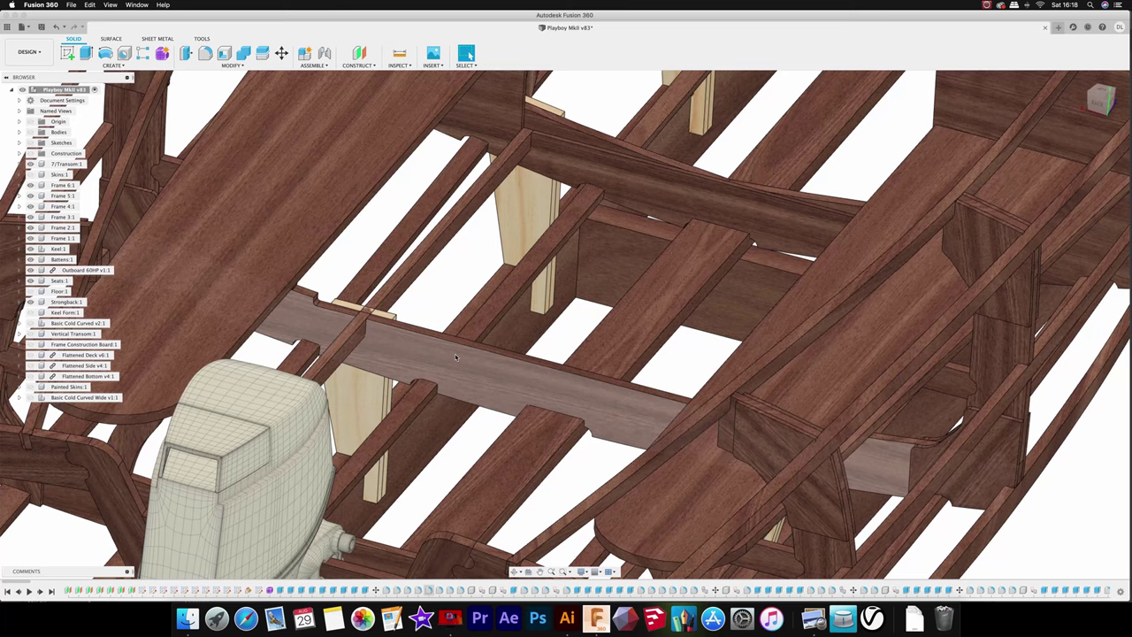
Hide the light cross board, view the batten, then select a centre-frame face near the outboard
{"action": "key", "text": "v"}
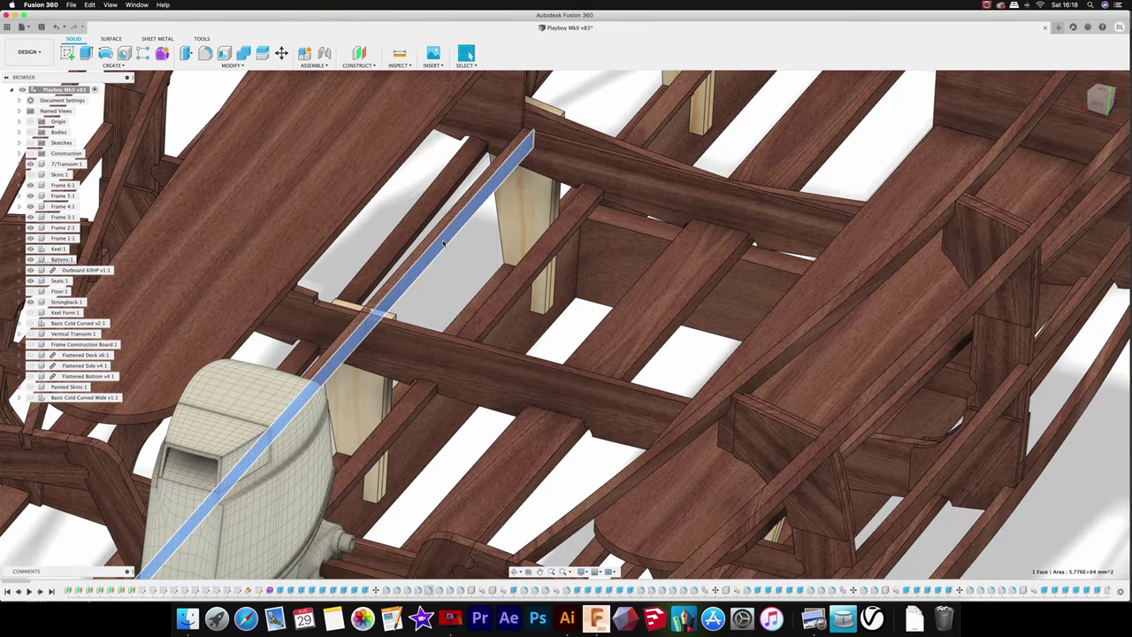
{"action": "middle_click_drag", "start_coordinate": [444, 245], "coordinate": [561, 223], "text": "shift"}
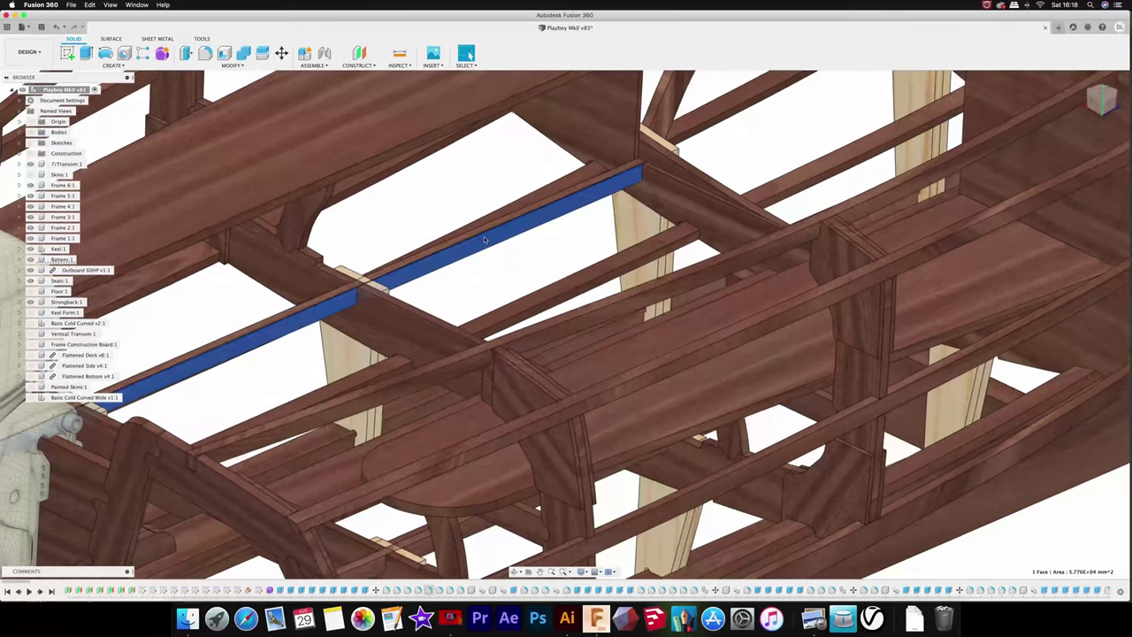
{"action": "middle_click_drag", "start_coordinate": [485, 240], "coordinate": [680, 436], "text": "shift"}
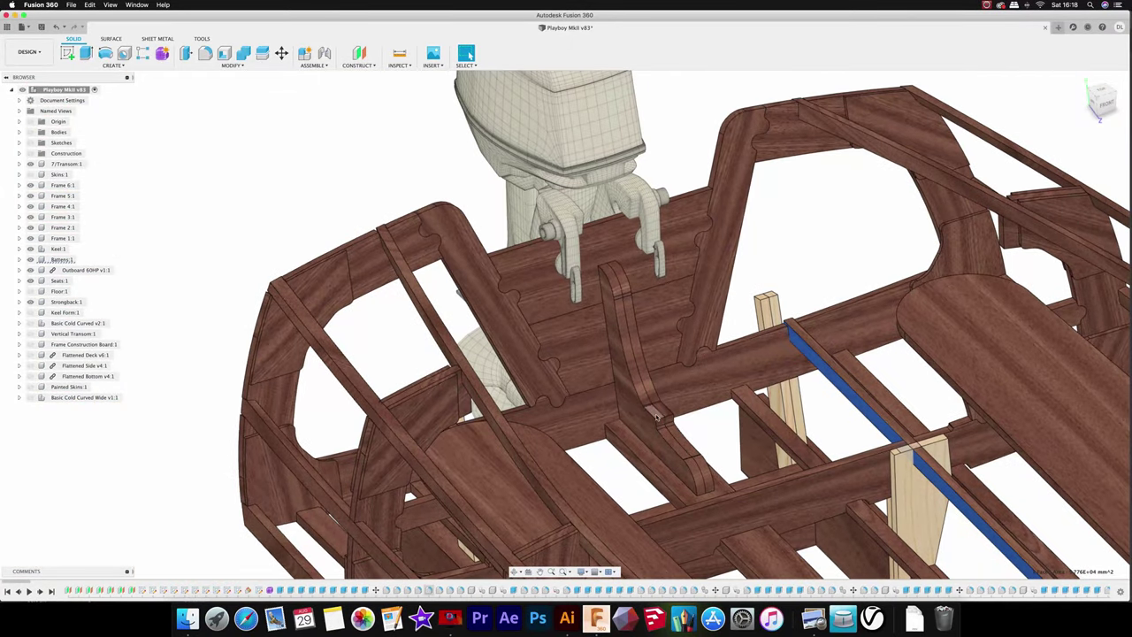
{"action": "left_click", "coordinate": [656, 416]}
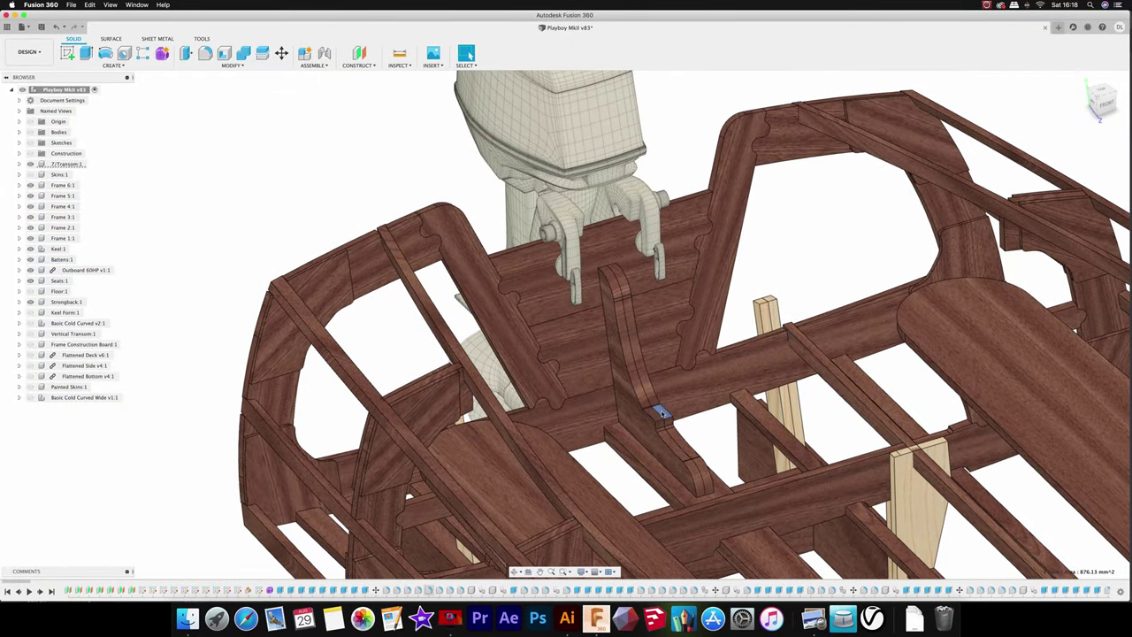
Pick out the Floor body, show it over the framing, then hide it again
{"action": "left_click", "coordinate": [39, 312]}
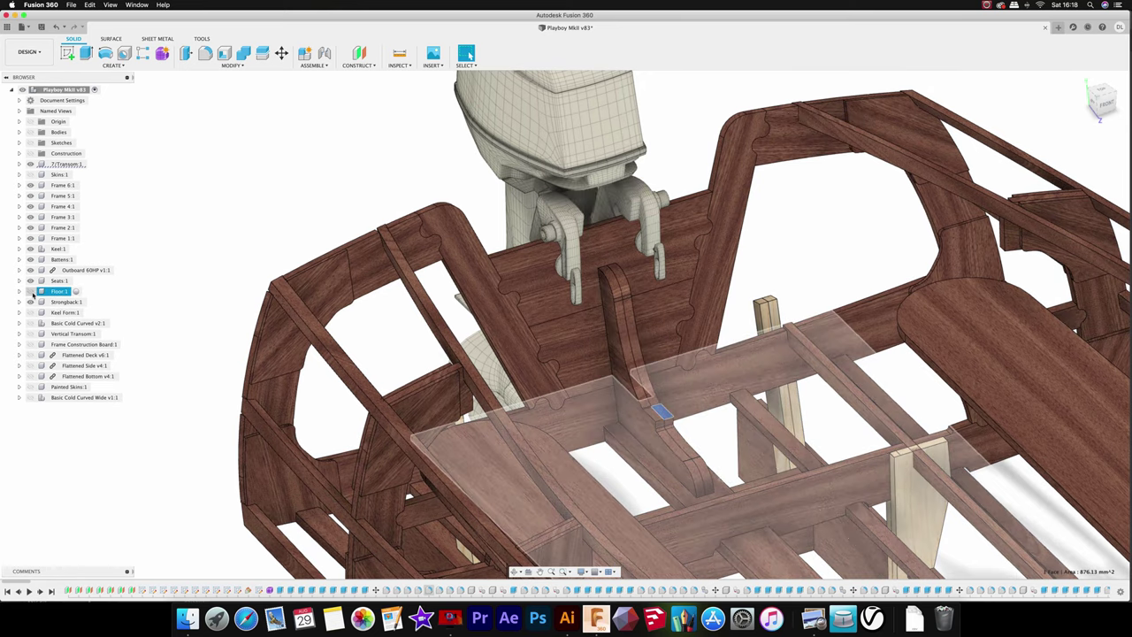
{"action": "left_click", "coordinate": [31, 293]}
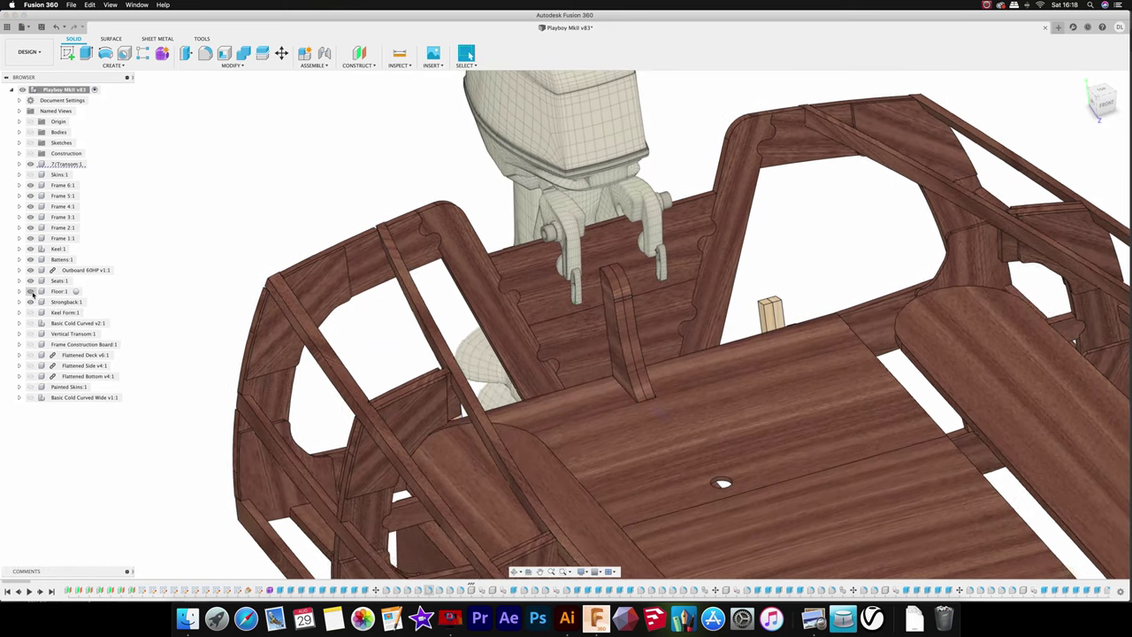
{"action": "left_click", "coordinate": [31, 293]}
Select the notched frame piece beside the motor and look toward the transom panel
{"action": "middle_click_drag", "start_coordinate": [354, 256], "coordinate": [456, 221], "text": "shift"}
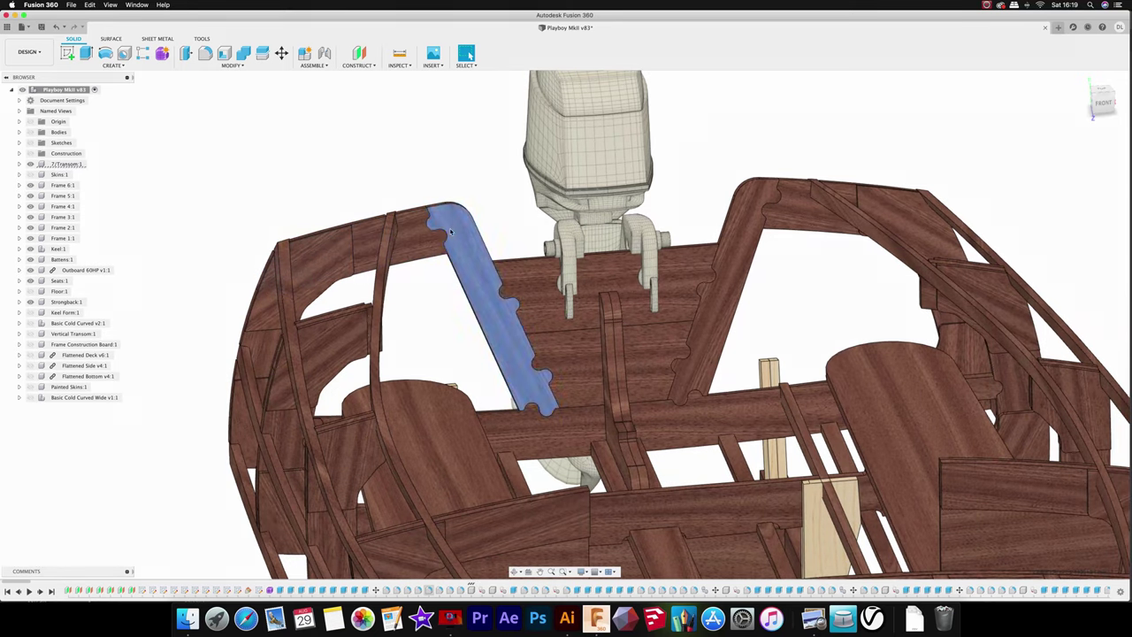
{"action": "left_click", "coordinate": [451, 232]}
{"action": "middle_click_drag", "start_coordinate": [583, 361], "coordinate": [709, 351], "text": "shift"}
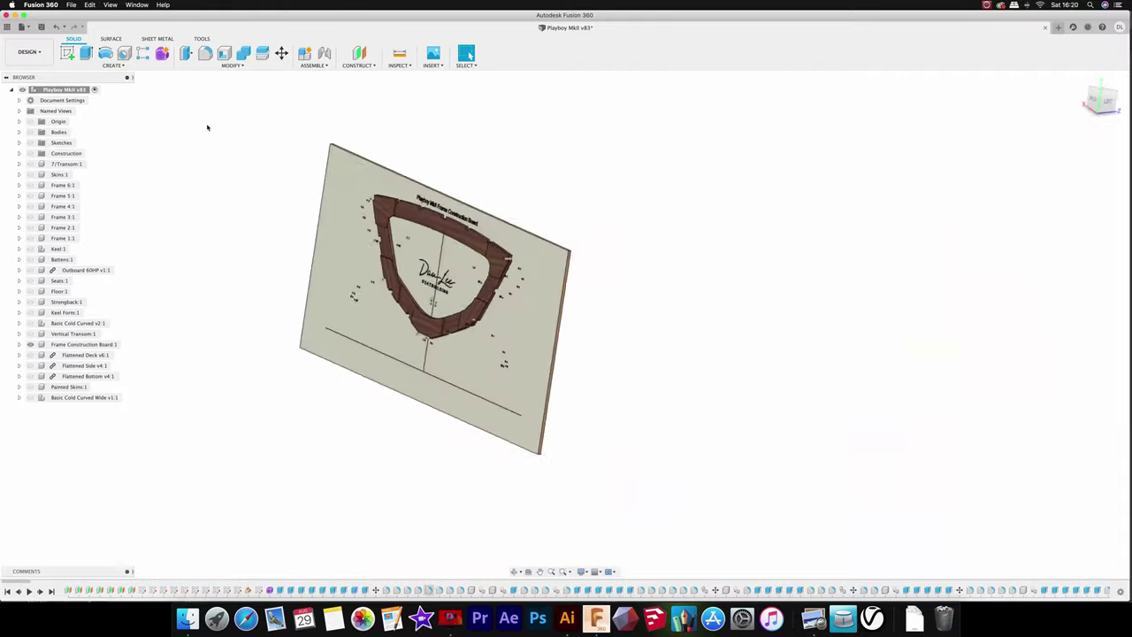
Zoom in on the frame construction board and orbit it from flatter and other angles
{"action": "middle_click_drag", "start_coordinate": [451, 334], "coordinate": [650, 349], "text": "shift"}
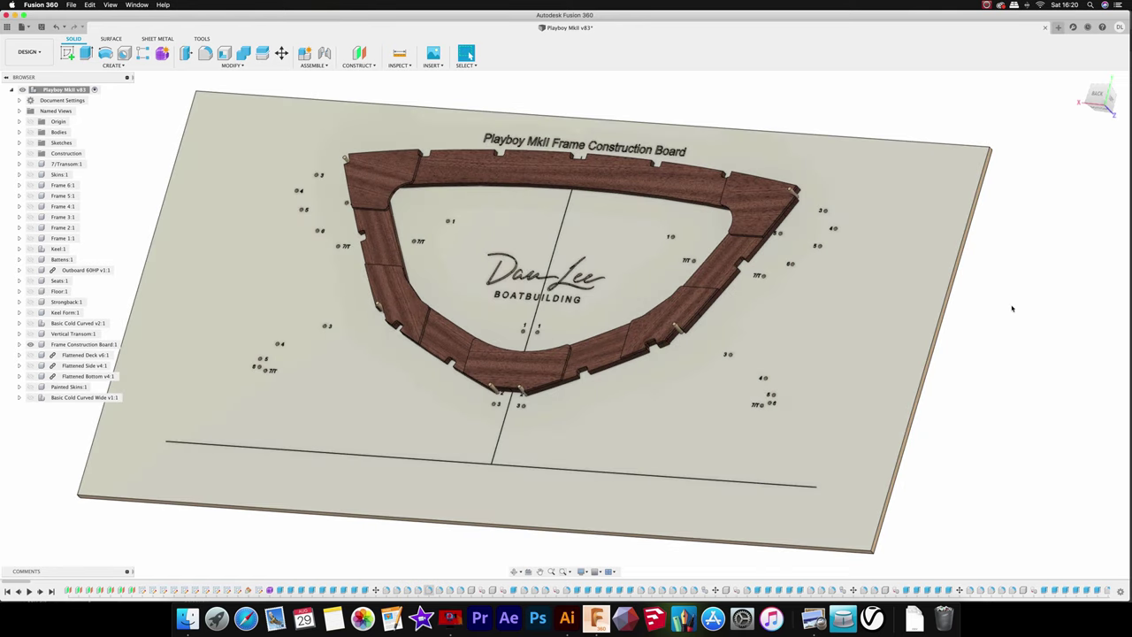
{"action": "middle_click_drag", "start_coordinate": [1012, 308], "coordinate": [740, 345], "text": "shift"}
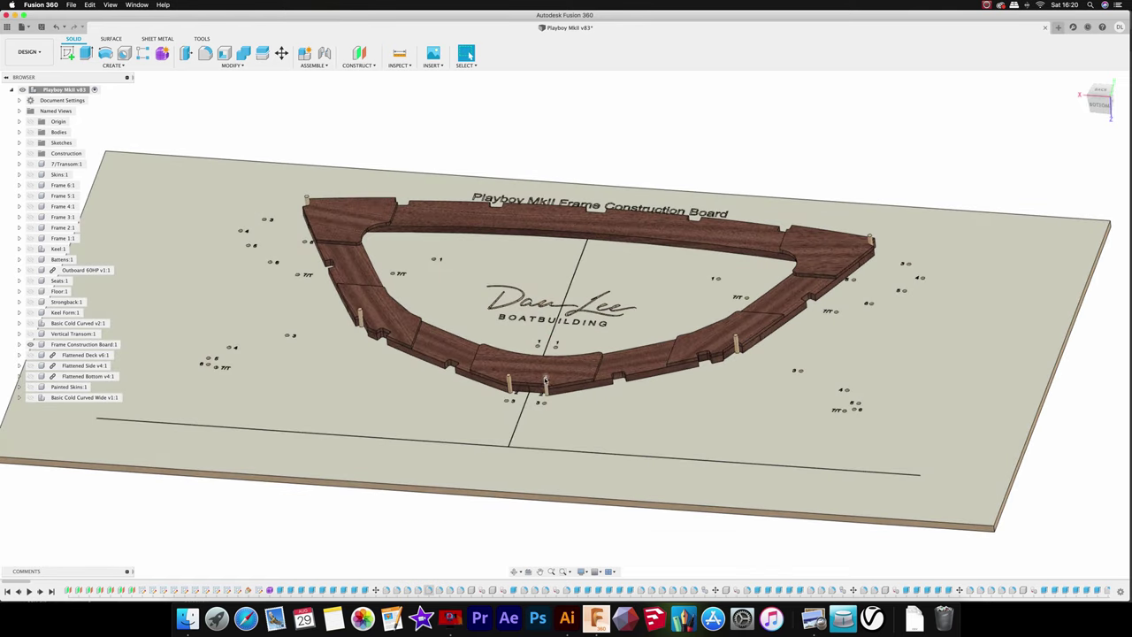
{"action": "middle_click_drag", "start_coordinate": [509, 383], "coordinate": [615, 364], "text": "shift"}
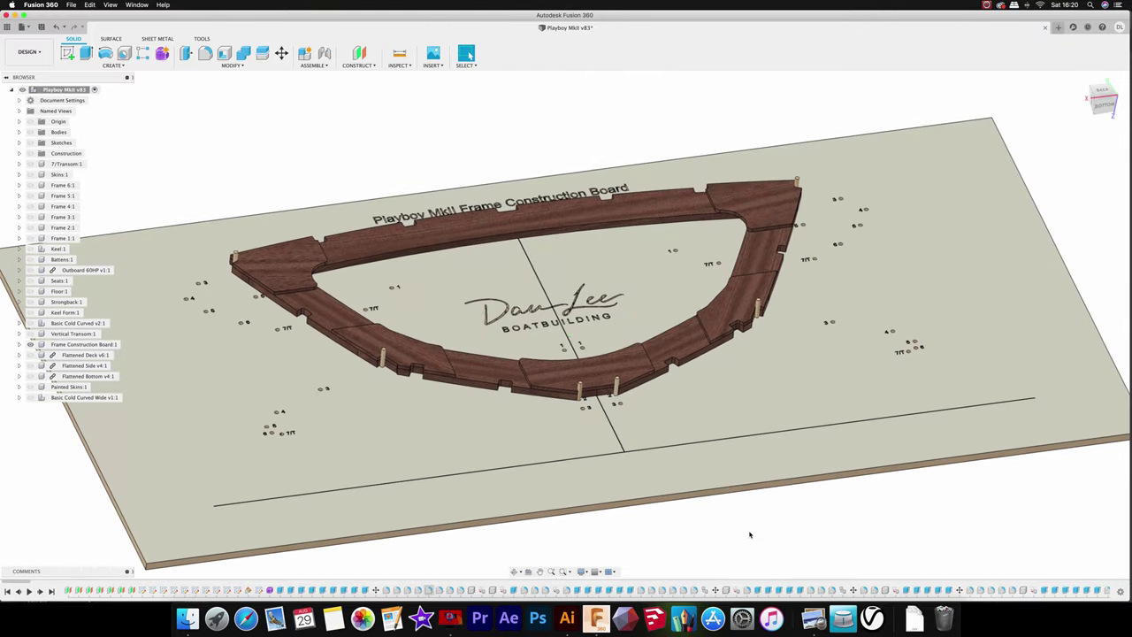
{"action": "middle_click_drag", "start_coordinate": [750, 535], "coordinate": [655, 427], "text": "shift"}
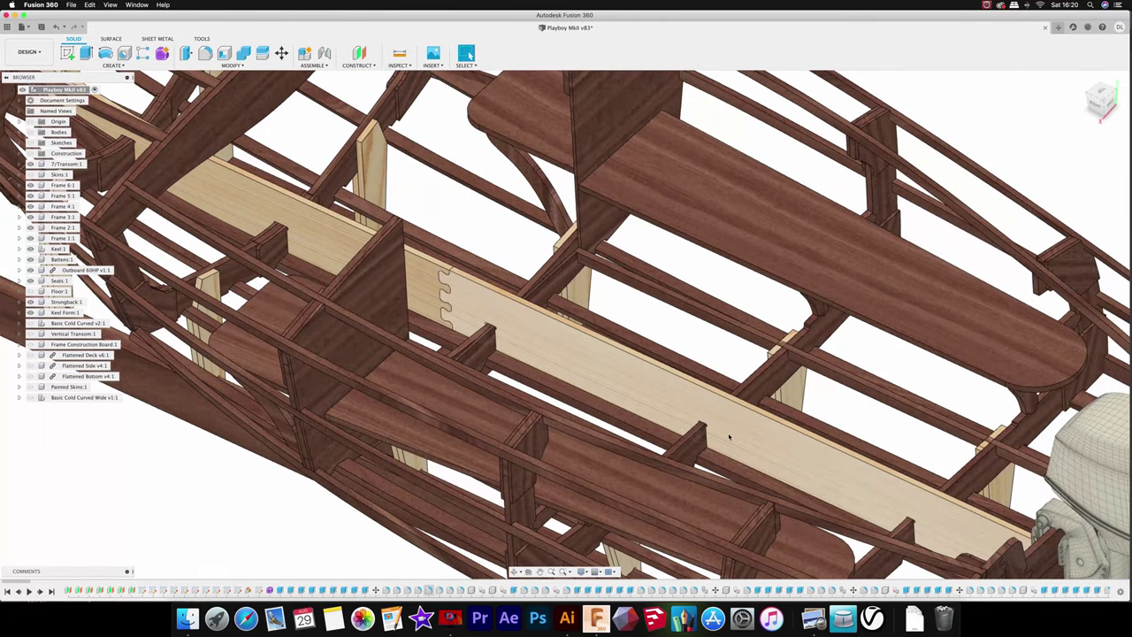
Select the long light-coloured keel form board
{"action": "left_click", "coordinate": [730, 436]}
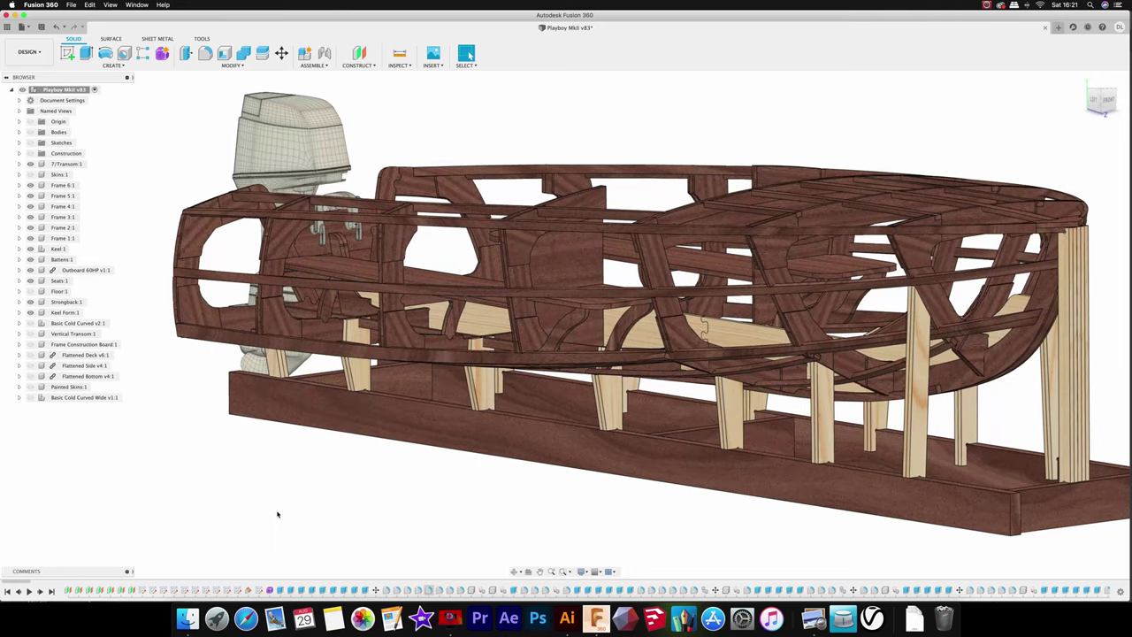
Select the small gusset near the stern and orbit the hull to a side-on angle
{"action": "left_click", "coordinate": [397, 328]}
{"action": "scroll", "coordinate": [392, 320], "scroll_direction": "up", "scroll_amount": 2}
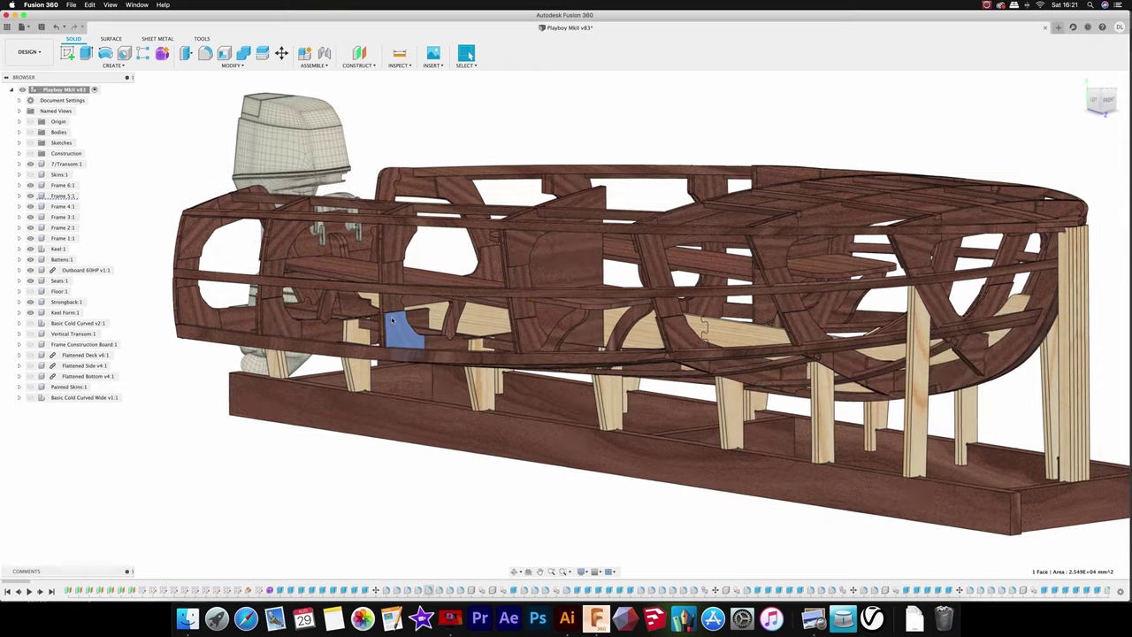
{"action": "scroll", "coordinate": [389, 321], "scroll_direction": "up", "scroll_amount": 2}
{"action": "scroll", "coordinate": [385, 322], "scroll_direction": "up", "scroll_amount": 3}
{"action": "scroll", "coordinate": [382, 323], "scroll_direction": "up", "scroll_amount": 2}
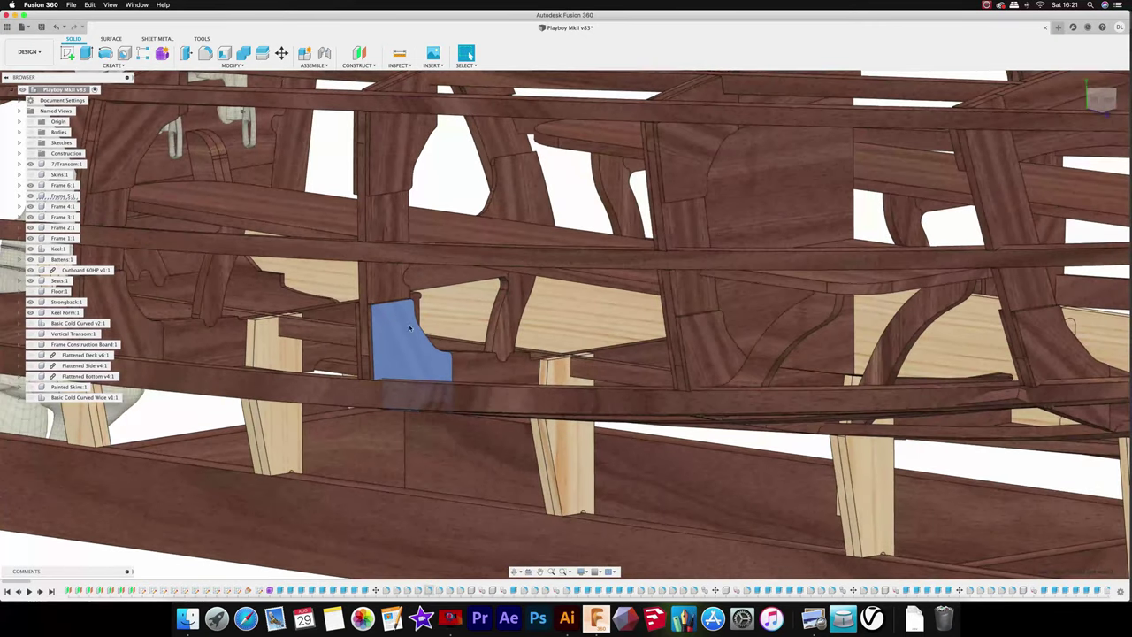
{"action": "mouse_move", "coordinate": [410, 328]}
{"action": "middle_mouse_down", "text": "shift"}
{"action": "mouse_move", "coordinate": [489, 456]}
{"action": "mouse_move", "coordinate": [609, 370]}
{"action": "mouse_move", "coordinate": [687, 506]}
{"action": "middle_mouse_up", "text": "shift"}
{"action": "scroll", "coordinate": [609, 370], "scroll_direction": "down", "scroll_amount": 5}
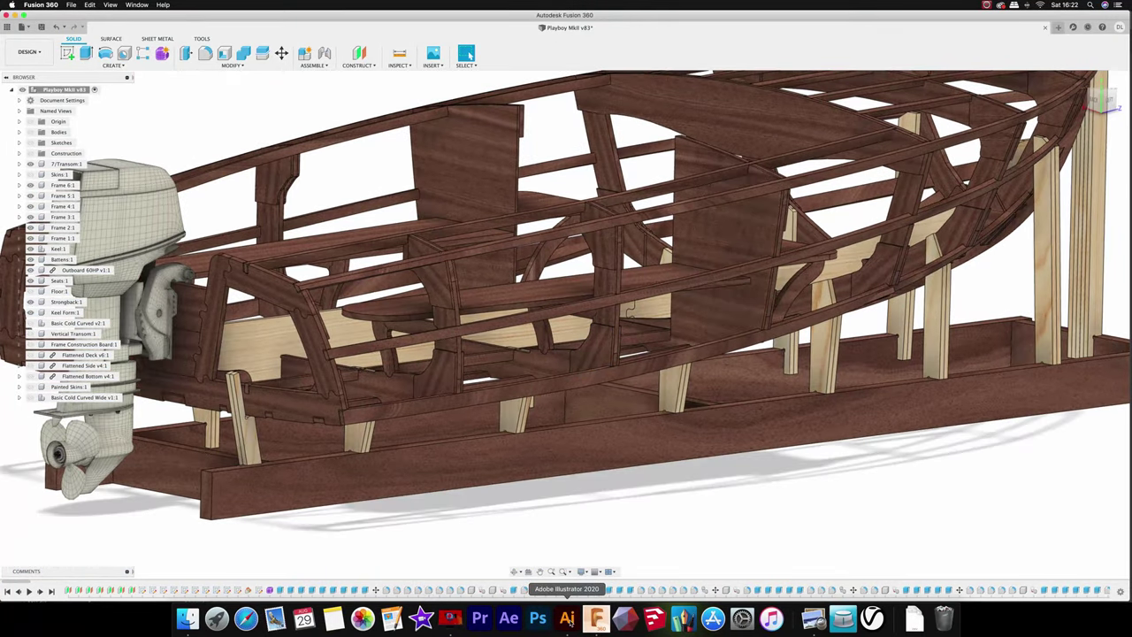
Switch to the nested 9mm ply sheet drawing and move part of the 1KGB label
{"action": "left_click", "coordinate": [567, 620]}
{"action": "scroll", "coordinate": [589, 232], "scroll_direction": "down", "scroll_amount": 1}
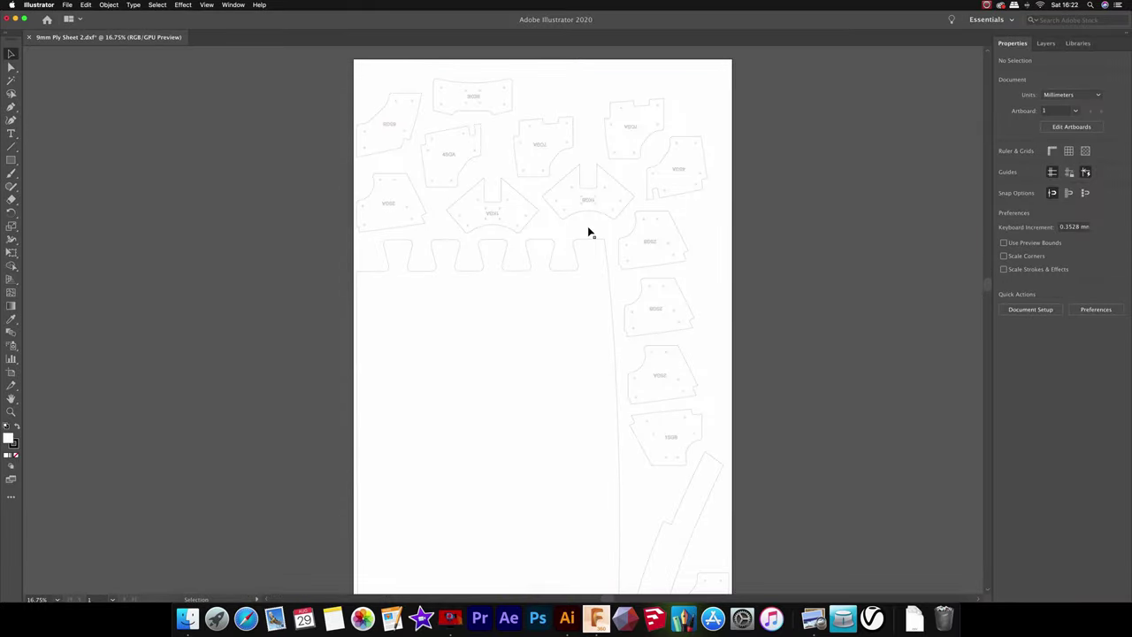
{"action": "scroll", "coordinate": [590, 233], "scroll_direction": "down", "scroll_amount": 2, "text": "alt"}
{"action": "scroll", "coordinate": [590, 232], "scroll_direction": "down", "scroll_amount": 1, "text": "alt"}
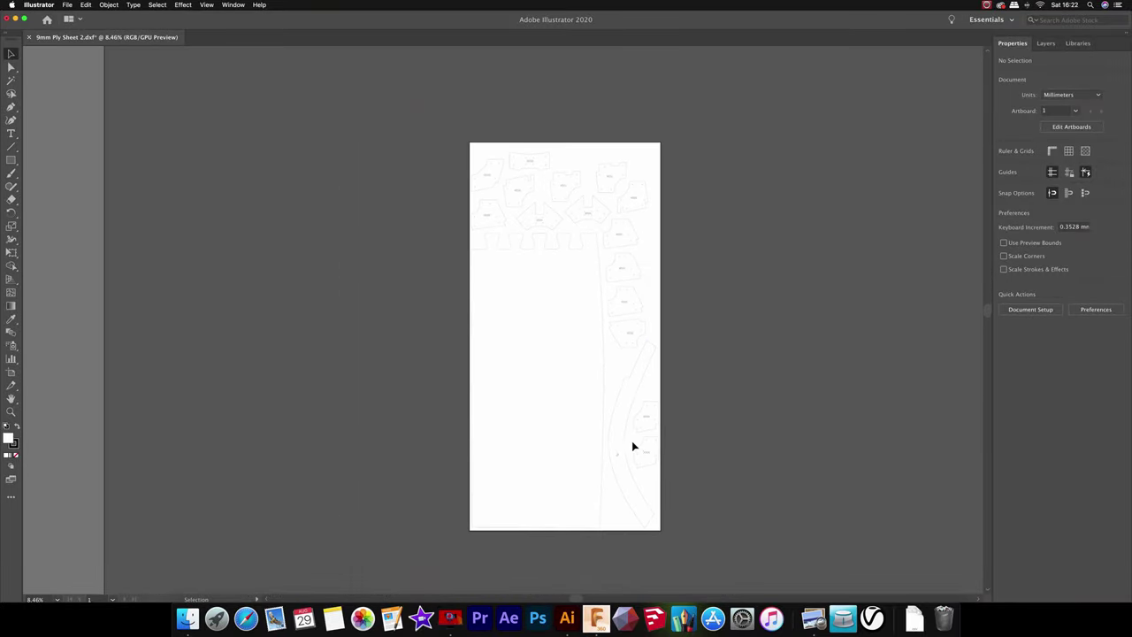
{"action": "scroll", "coordinate": [628, 433], "scroll_direction": "down", "scroll_amount": 2}
{"action": "scroll", "coordinate": [594, 217], "scroll_direction": "up", "scroll_amount": 4, "text": "alt"}
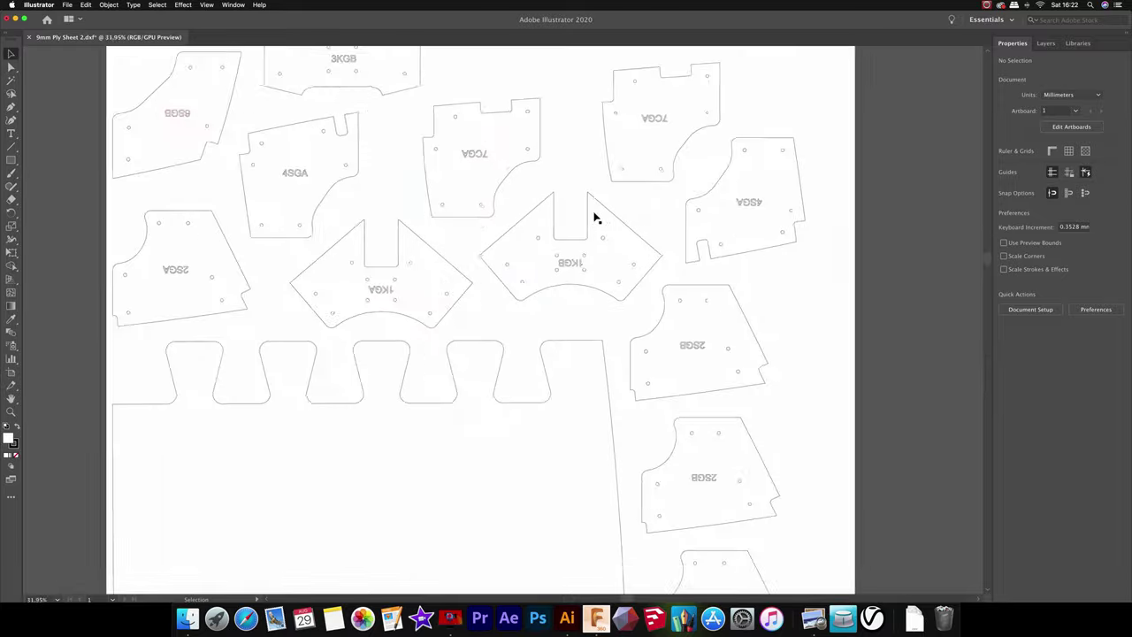
{"action": "scroll", "coordinate": [577, 270], "scroll_direction": "up", "scroll_amount": 2, "text": "alt"}
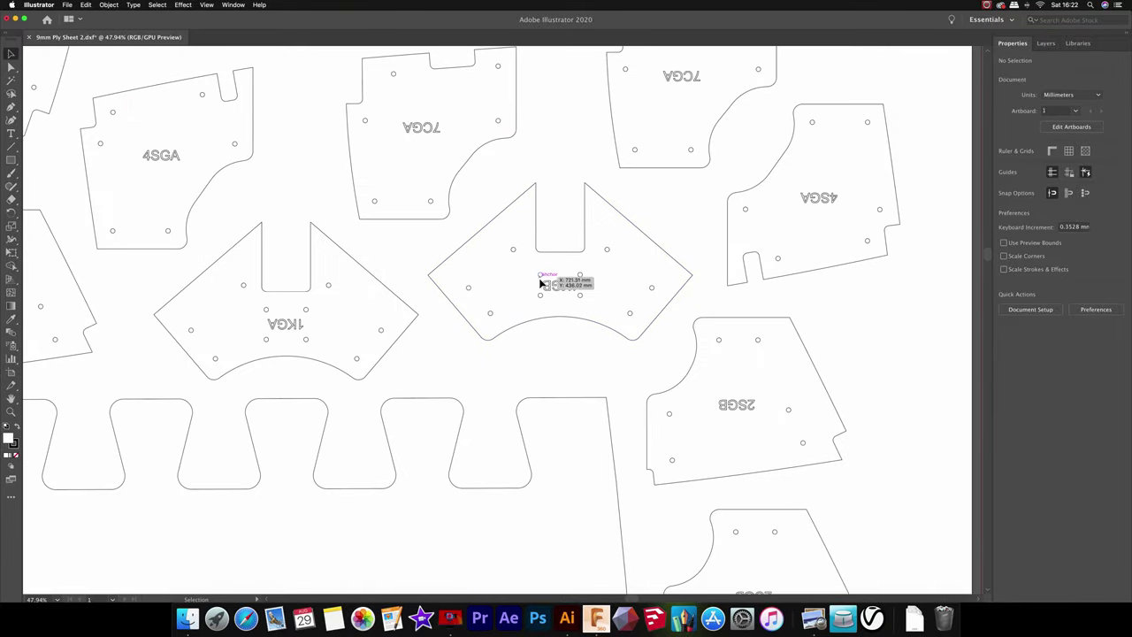
{"action": "scroll", "coordinate": [501, 309], "scroll_direction": "left", "scroll_amount": 2}
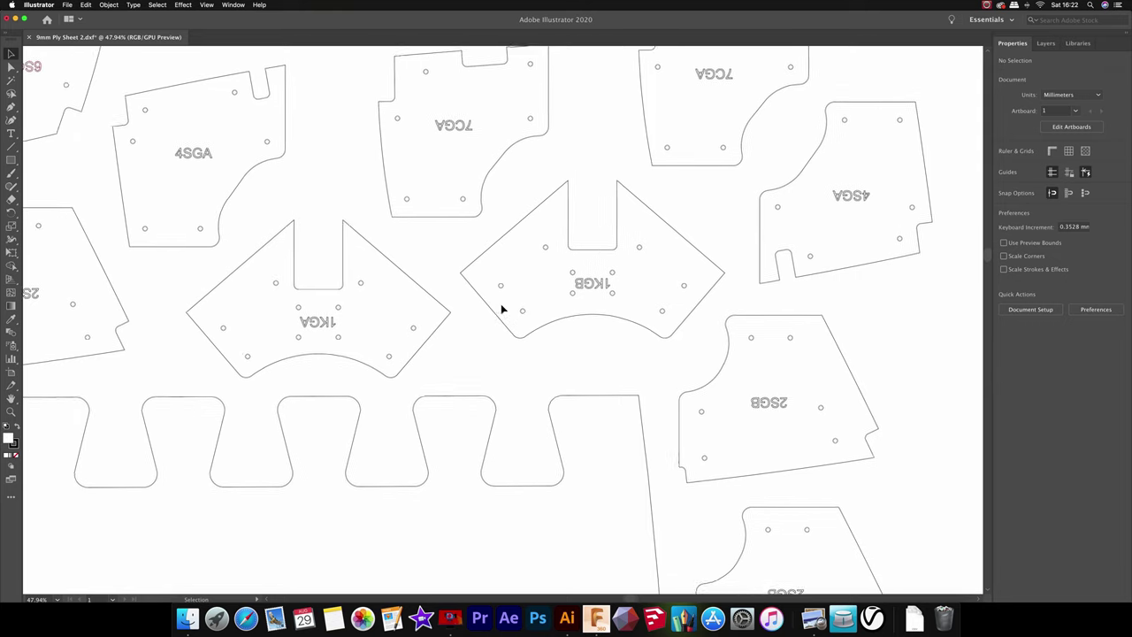
{"action": "scroll", "coordinate": [518, 301], "scroll_direction": "left", "scroll_amount": 1}
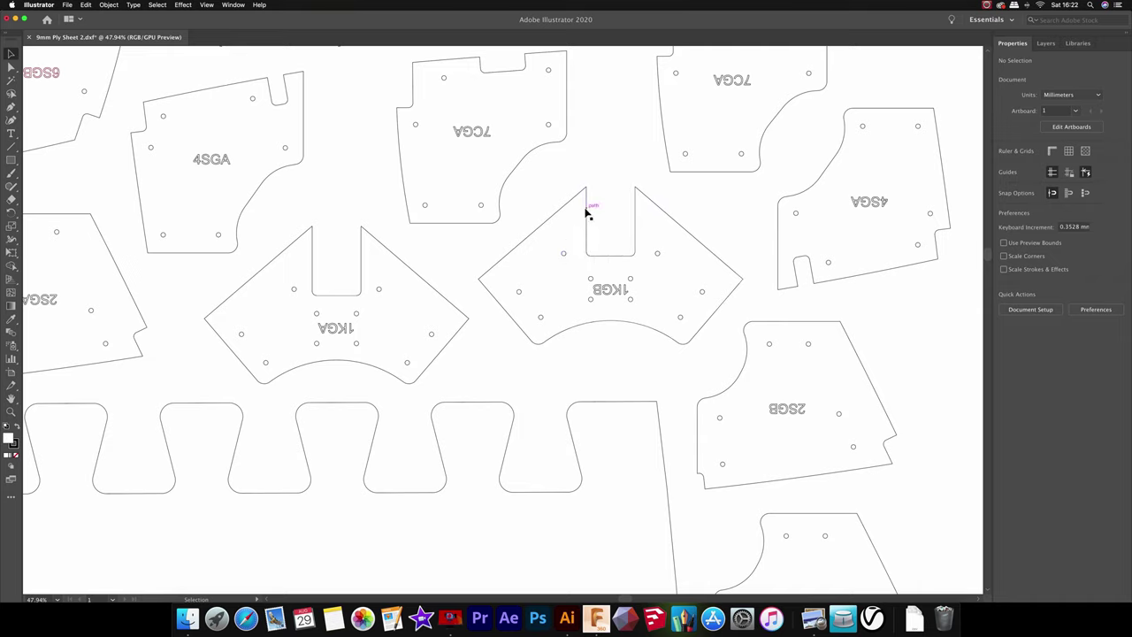
{"action": "left_click_drag", "start_coordinate": [615, 301], "coordinate": [626, 299]}
{"action": "scroll", "coordinate": [525, 298], "scroll_direction": "left", "scroll_amount": 3}
{"action": "scroll", "coordinate": [525, 298], "scroll_direction": "down", "scroll_amount": 2, "text": "alt"}
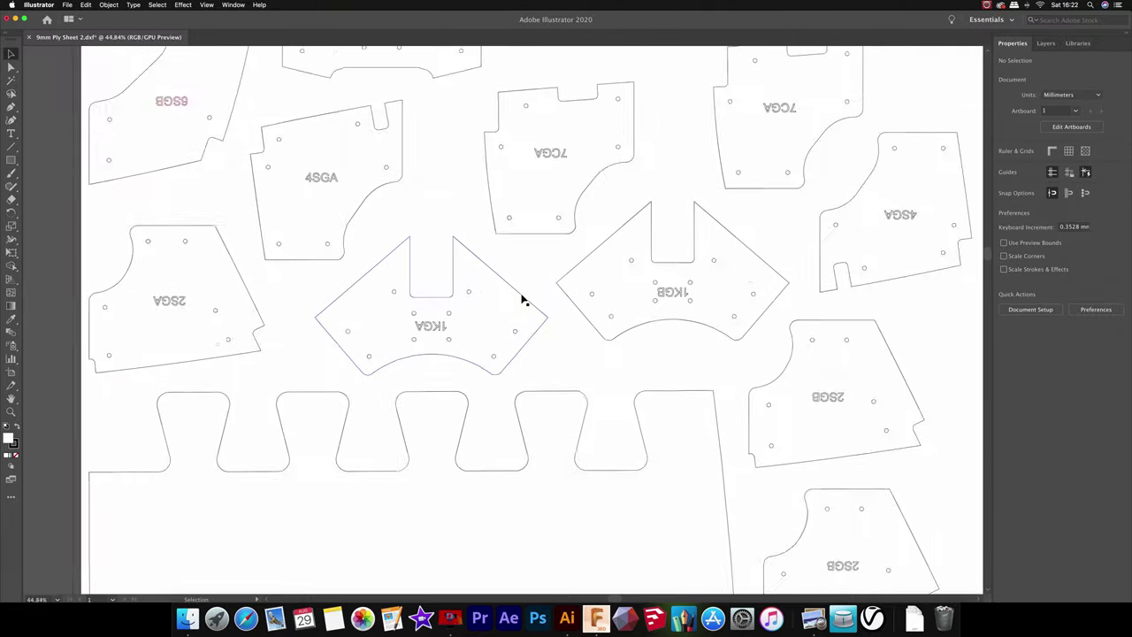
{"action": "scroll", "coordinate": [524, 298], "scroll_direction": "down", "scroll_amount": 3, "text": "alt"}
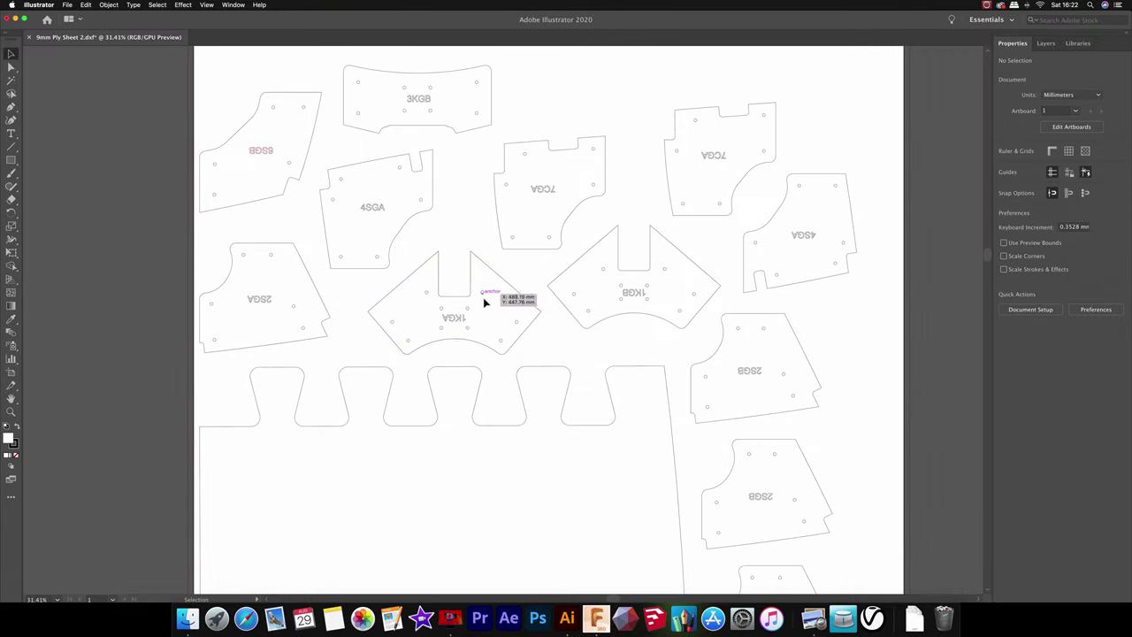
{"action": "scroll", "coordinate": [493, 384], "scroll_direction": "up", "scroll_amount": 2, "text": "alt"}
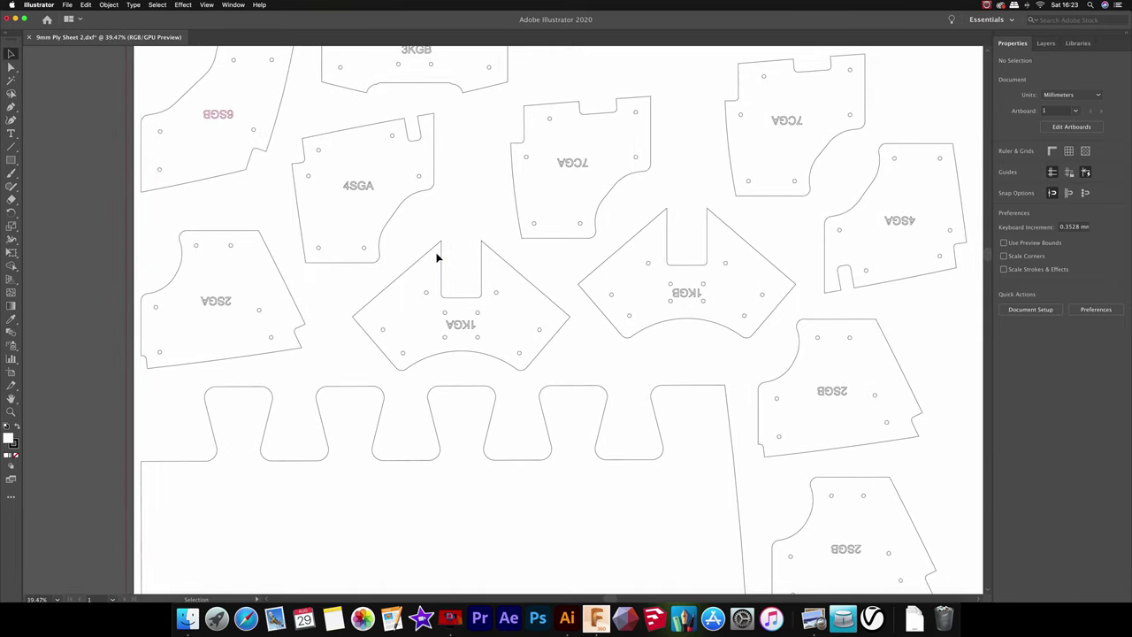
{"action": "left_click_drag", "start_coordinate": [564, 253], "coordinate": [348, 374]}
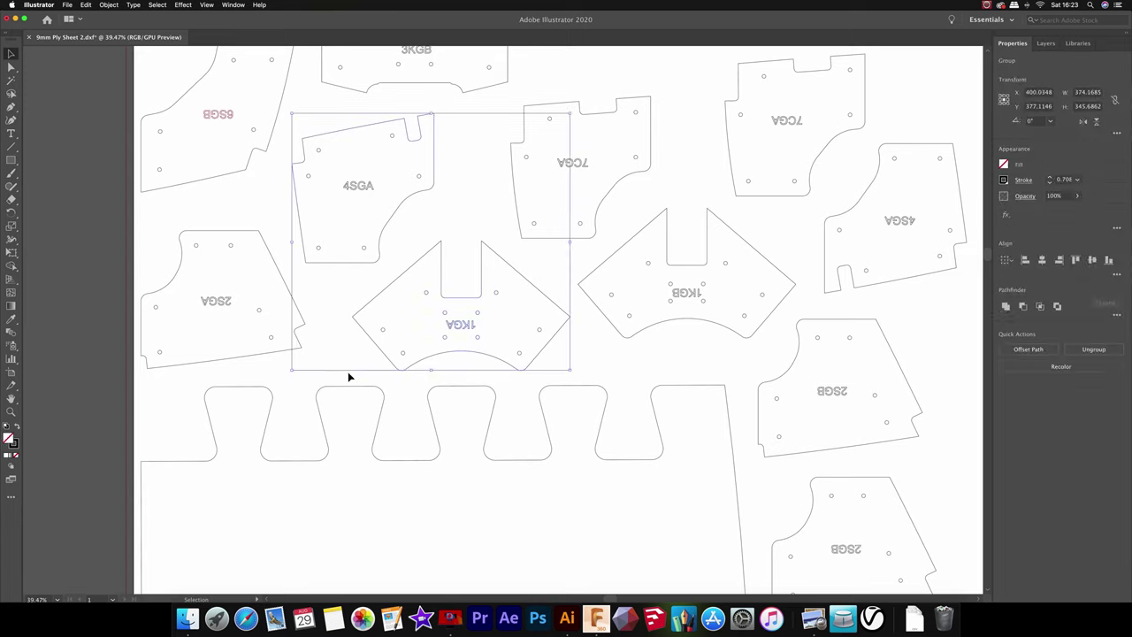
{"action": "left_click", "coordinate": [392, 232], "text": "shift"}
{"action": "left_click_drag", "start_coordinate": [405, 278], "coordinate": [629, 246]}
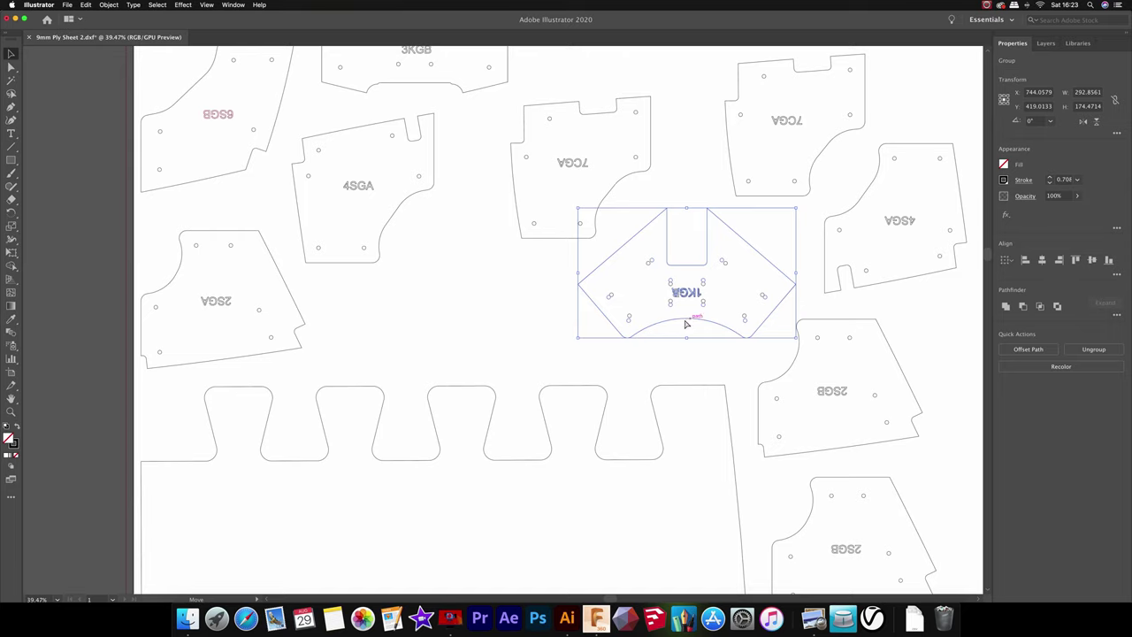
{"action": "left_click_drag", "start_coordinate": [686, 324], "coordinate": [460, 353]}
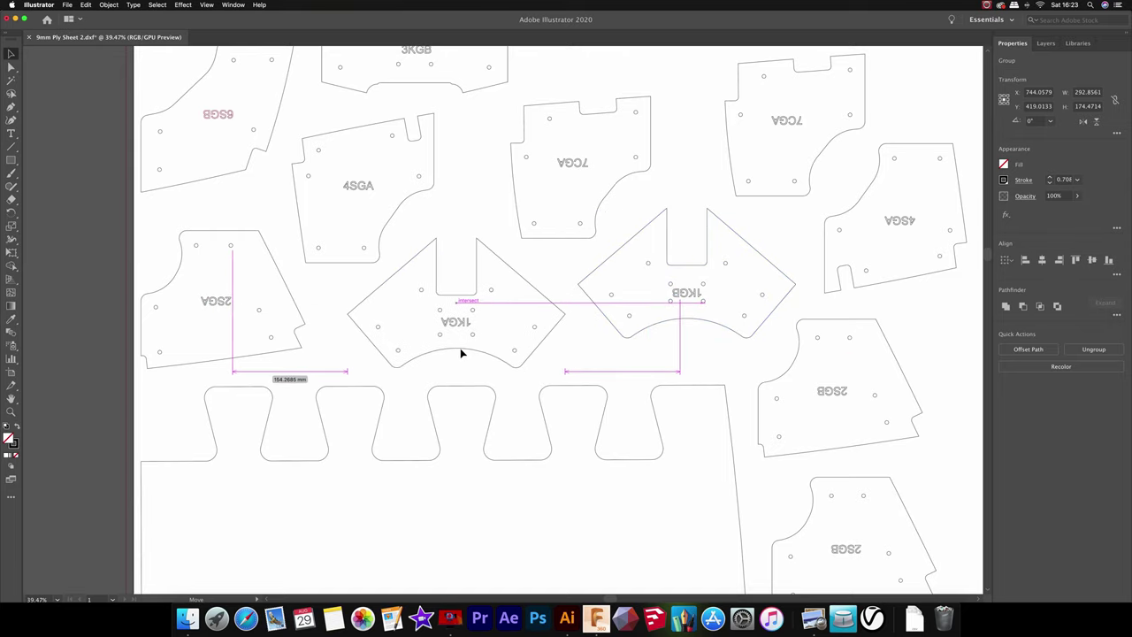
{"action": "left_click_drag", "start_coordinate": [460, 353], "coordinate": [463, 347]}
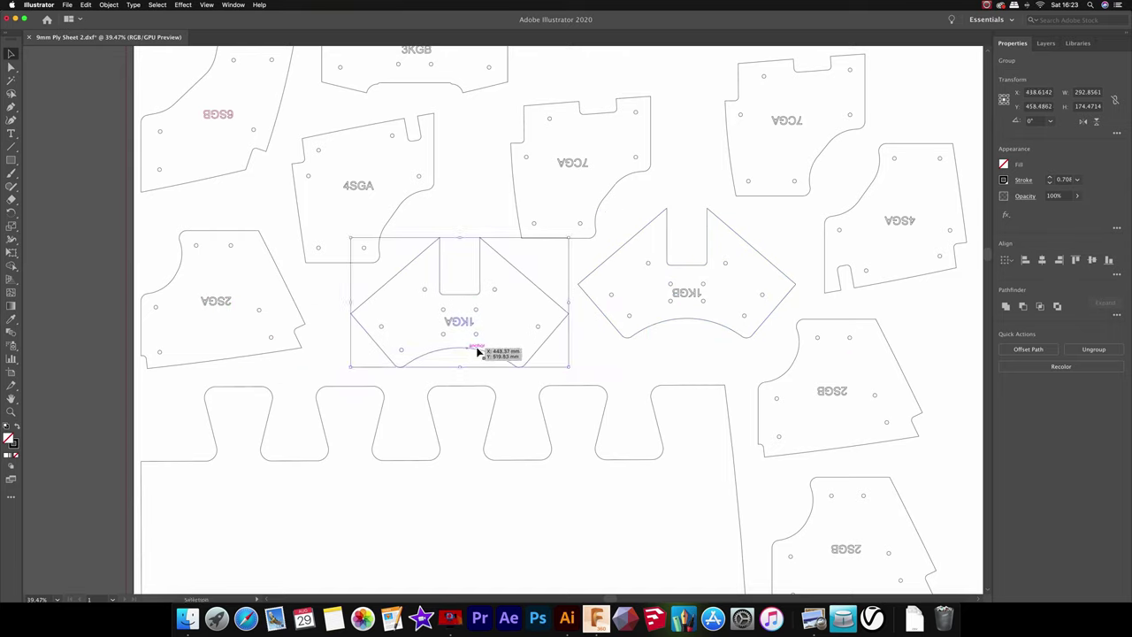
{"action": "left_click", "coordinate": [619, 362]}
{"action": "scroll", "coordinate": [619, 361], "scroll_direction": "down", "scroll_amount": 3, "text": "alt"}
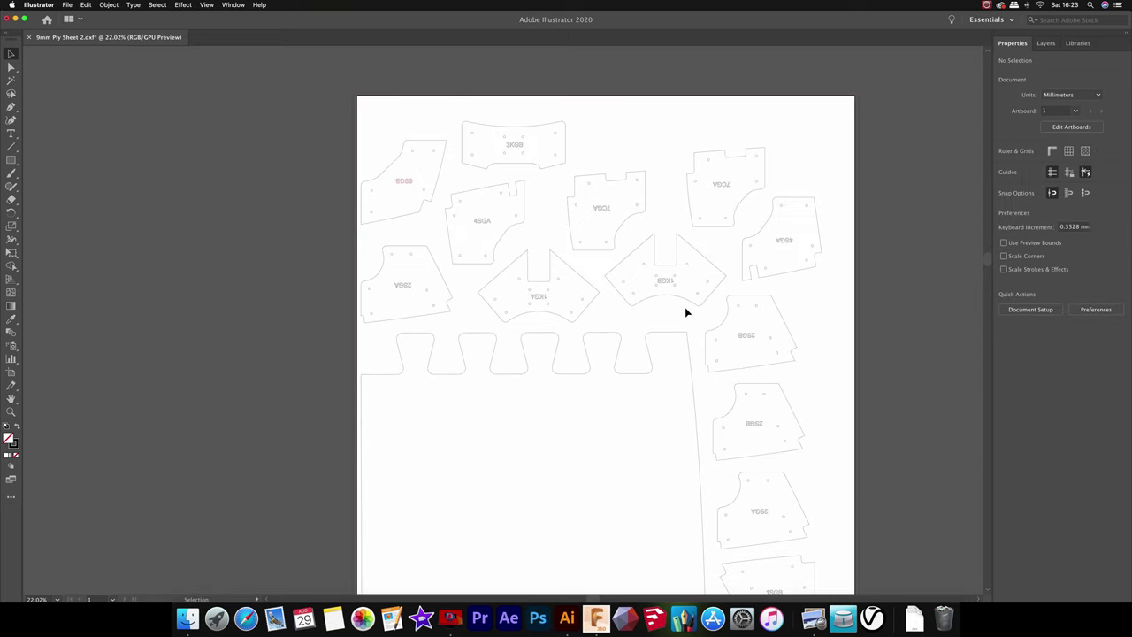
{"action": "scroll", "coordinate": [676, 324], "scroll_direction": "down", "scroll_amount": 1, "text": "alt"}
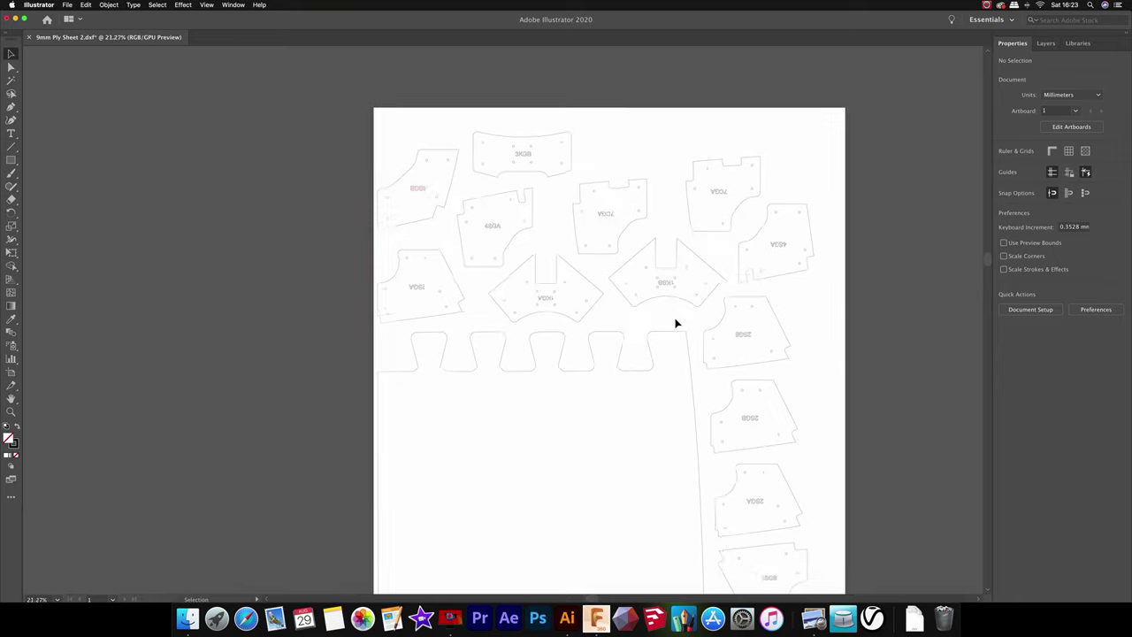
{"action": "scroll", "coordinate": [675, 324], "scroll_direction": "down", "scroll_amount": 2, "text": "alt"}
{"action": "scroll", "coordinate": [676, 324], "scroll_direction": "down", "scroll_amount": 1}
{"action": "scroll", "coordinate": [676, 324], "scroll_direction": "down", "scroll_amount": 1}
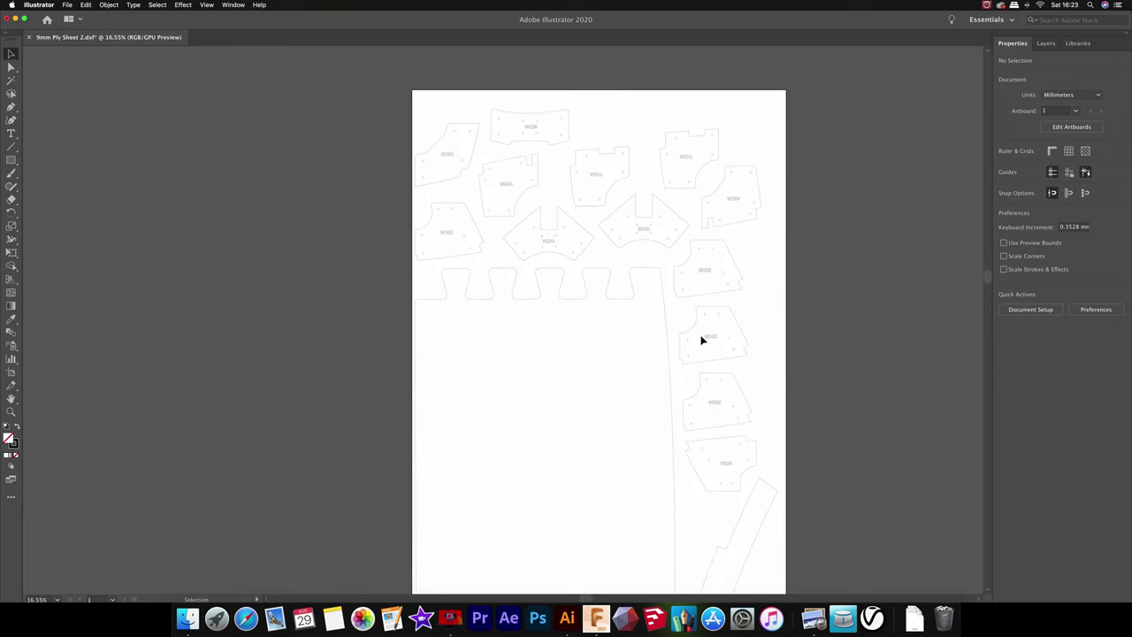
{"action": "scroll", "coordinate": [709, 393], "scroll_direction": "down", "scroll_amount": 2}
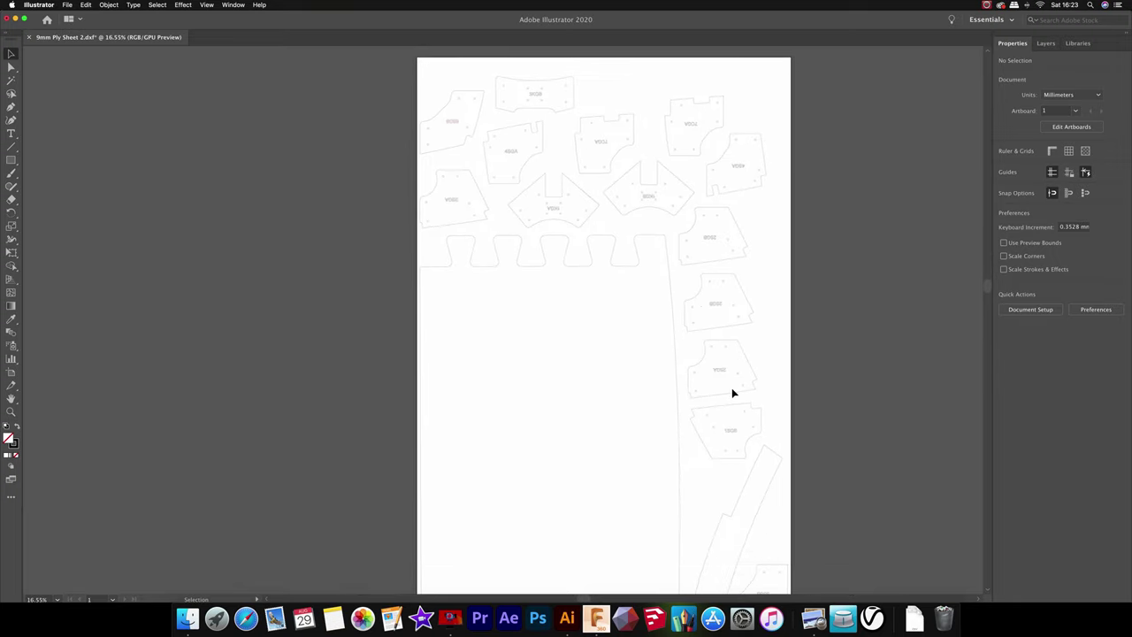
{"action": "scroll", "coordinate": [732, 392], "scroll_direction": "down", "scroll_amount": 2}
{"action": "scroll", "coordinate": [733, 416], "scroll_direction": "down", "scroll_amount": 1}
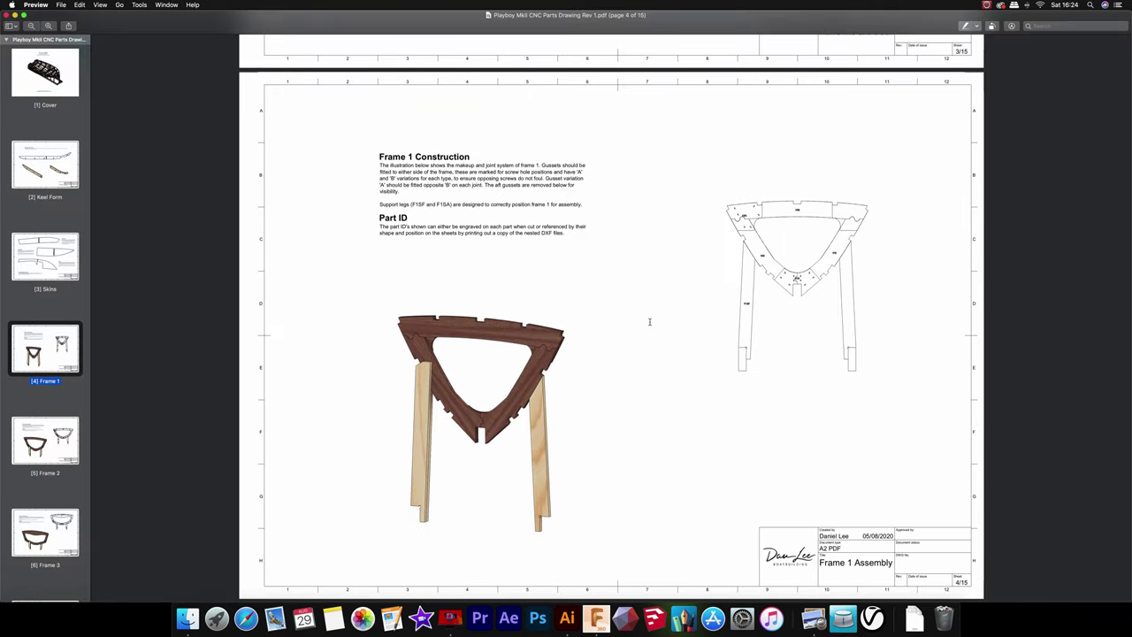
{"action": "scroll", "coordinate": [650, 322], "scroll_direction": "down", "scroll_amount": 1}
{"action": "scroll", "coordinate": [649, 322], "scroll_direction": "down", "scroll_amount": 1}
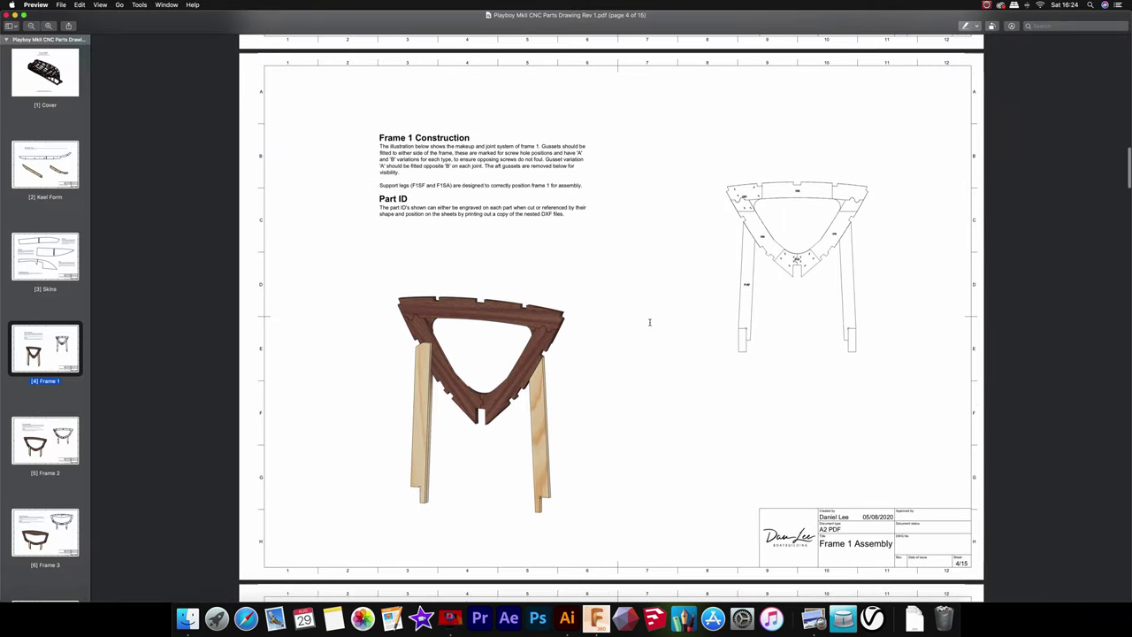
{"action": "scroll", "coordinate": [649, 322], "scroll_direction": "down", "scroll_amount": 2}
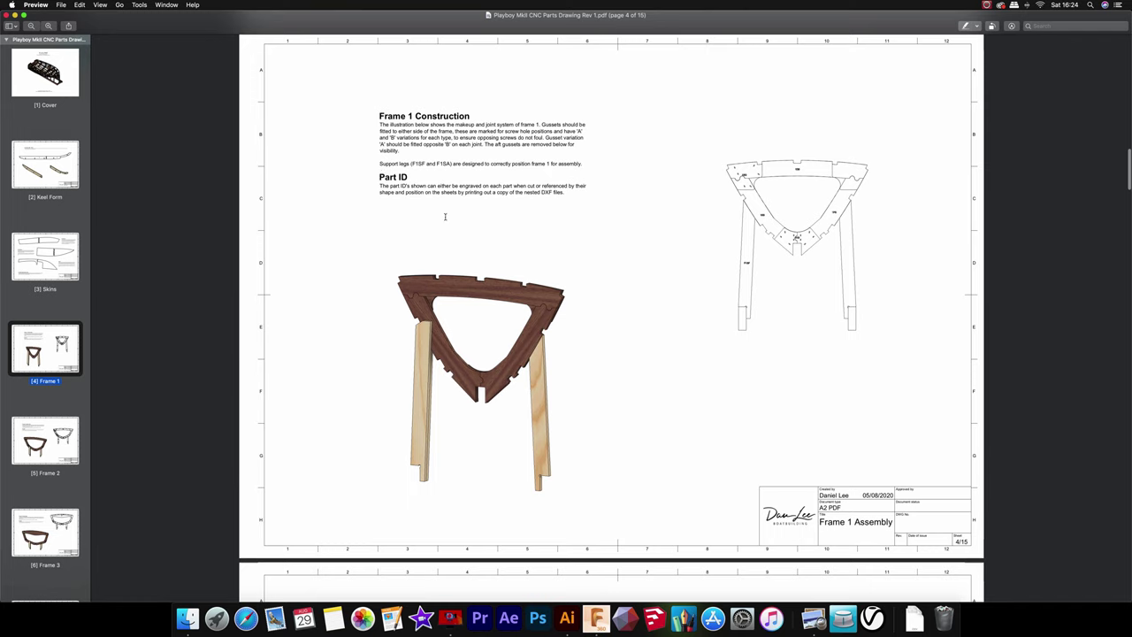
{"action": "scroll", "coordinate": [445, 216], "scroll_direction": "up", "scroll_amount": 1}
{"action": "scroll", "coordinate": [445, 216], "scroll_direction": "up", "scroll_amount": 3}
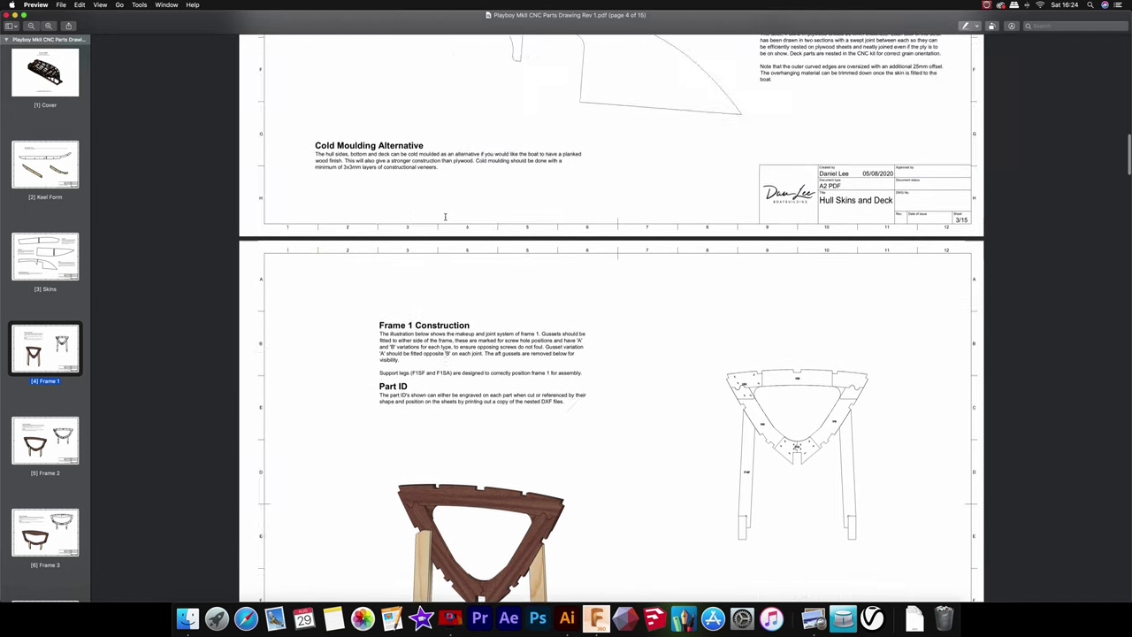
{"action": "scroll", "coordinate": [445, 216], "scroll_direction": "up", "scroll_amount": 3}
{"action": "scroll", "coordinate": [445, 216], "scroll_direction": "up", "scroll_amount": 1}
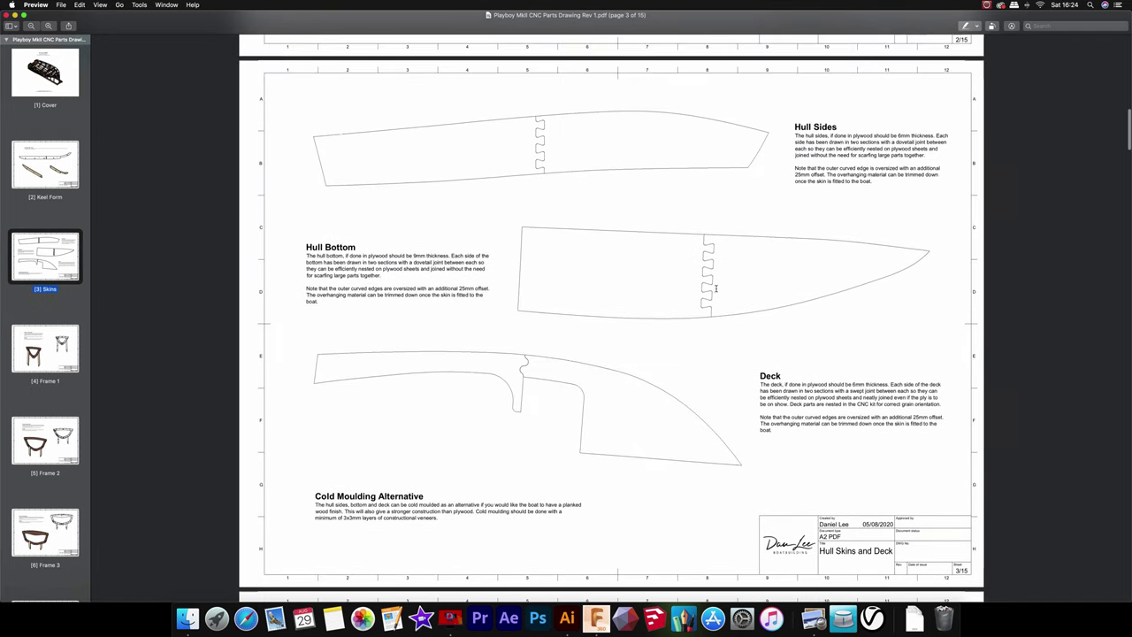
{"action": "scroll", "coordinate": [458, 287], "scroll_direction": "up", "scroll_amount": 3}
{"action": "scroll", "coordinate": [458, 288], "scroll_direction": "up", "scroll_amount": 3}
{"action": "scroll", "coordinate": [458, 287], "scroll_direction": "up", "scroll_amount": 3}
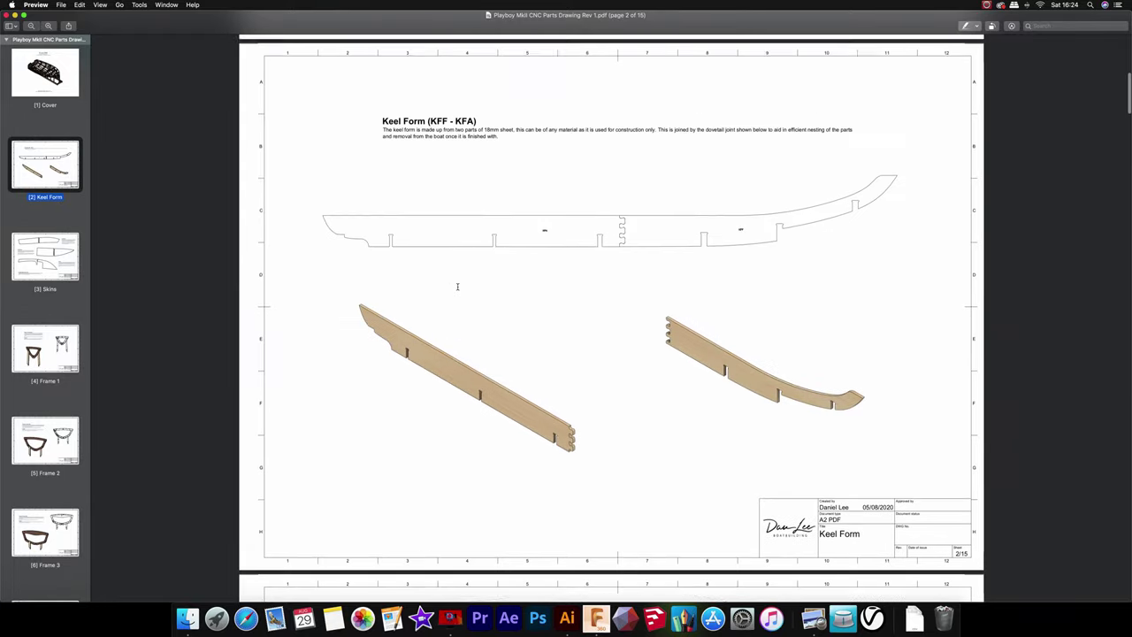
{"action": "scroll", "coordinate": [555, 244], "scroll_direction": "up", "scroll_amount": 3}
{"action": "scroll", "coordinate": [556, 243], "scroll_direction": "up", "scroll_amount": 3}
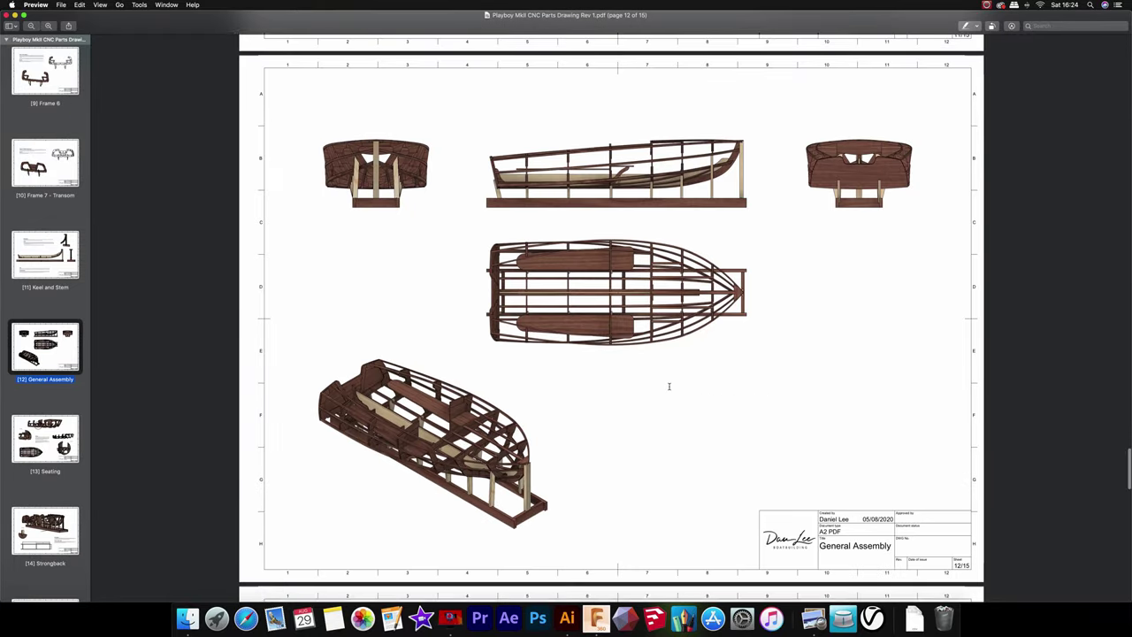
{"action": "scroll", "coordinate": [668, 386], "scroll_direction": "down", "scroll_amount": 1}
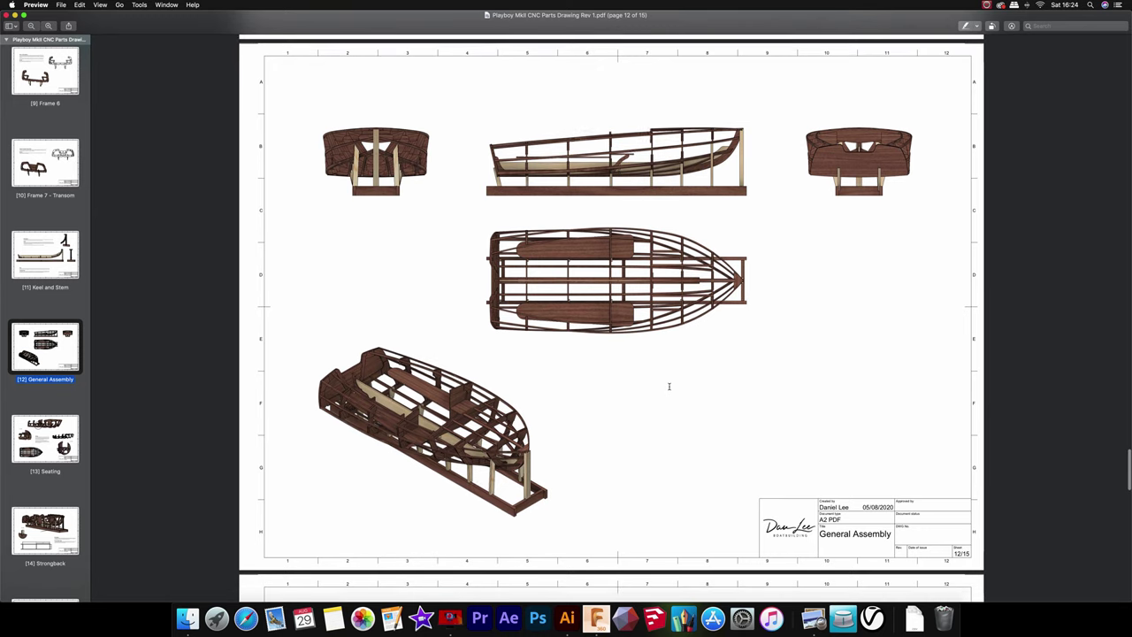
{"action": "scroll", "coordinate": [669, 385], "scroll_direction": "down", "scroll_amount": 2}
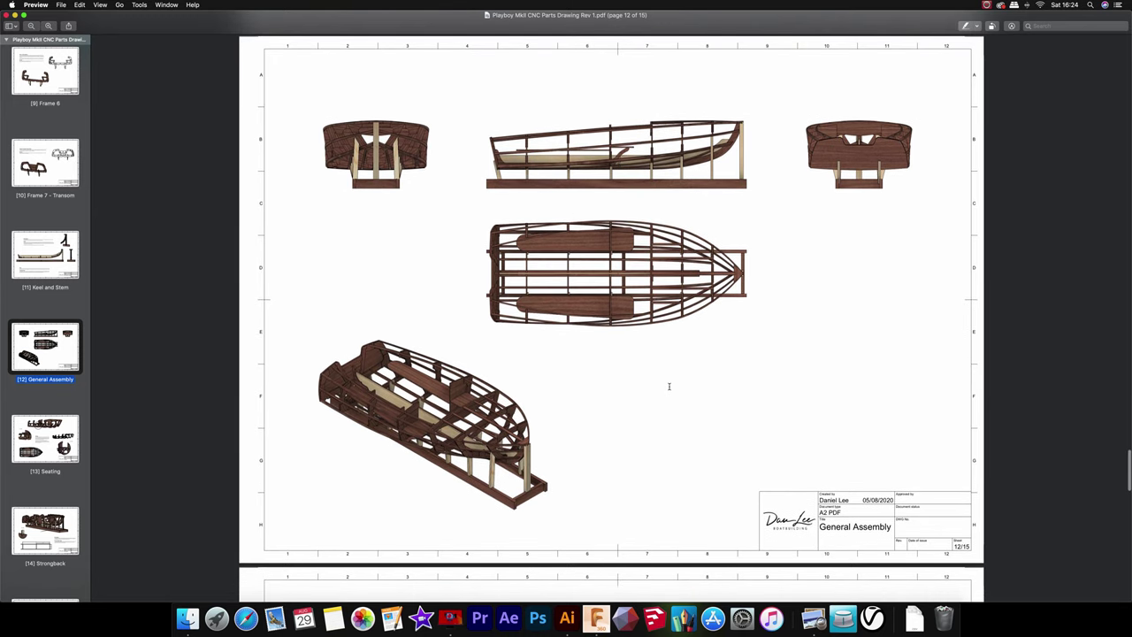
Jump to the Seating page, then back to the cover page
{"action": "left_click", "coordinate": [64, 452]}
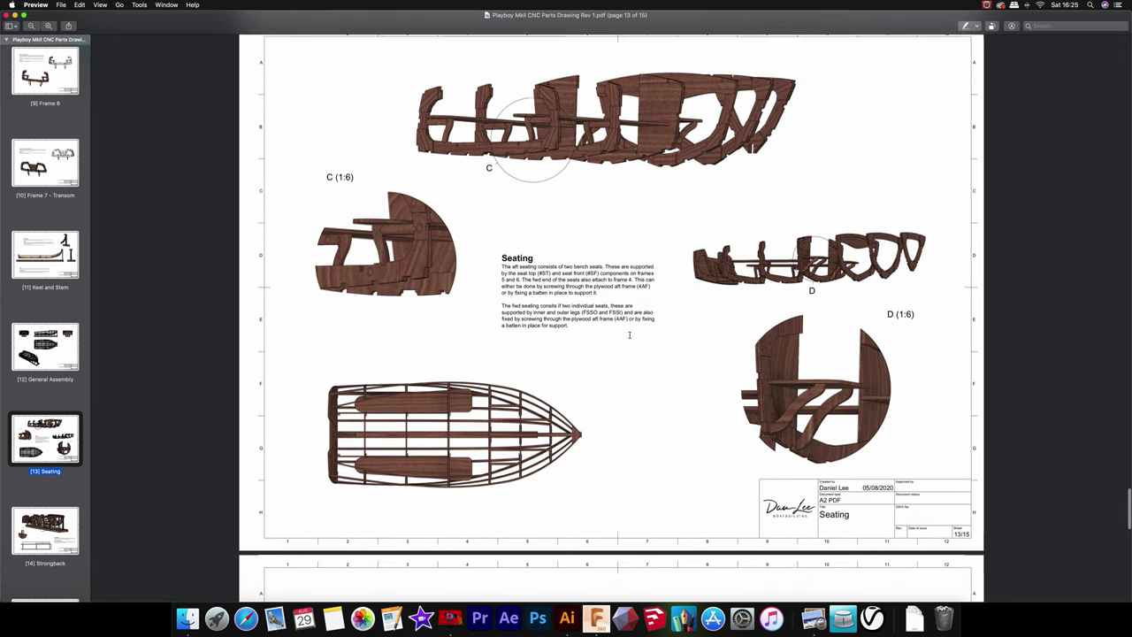
{"action": "scroll", "coordinate": [483, 336], "scroll_direction": "up", "scroll_amount": 5}
{"action": "scroll", "coordinate": [479, 356], "scroll_direction": "up", "scroll_amount": 4}
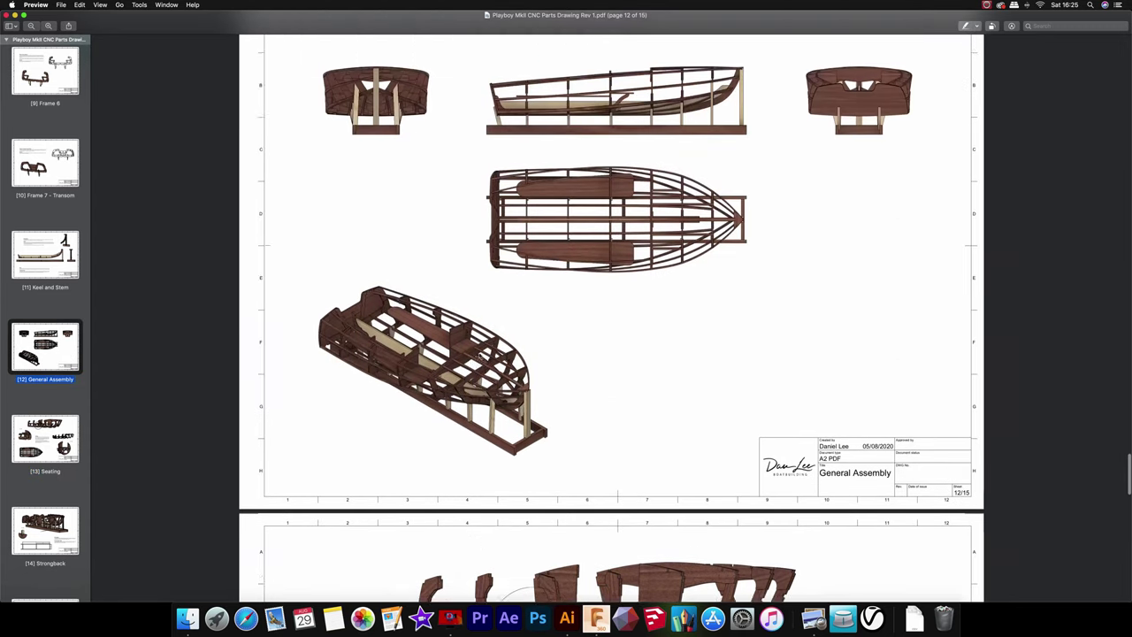
{"action": "scroll", "coordinate": [479, 356], "scroll_direction": "up", "scroll_amount": 3}
{"action": "scroll", "coordinate": [479, 355], "scroll_direction": "up", "scroll_amount": 3}
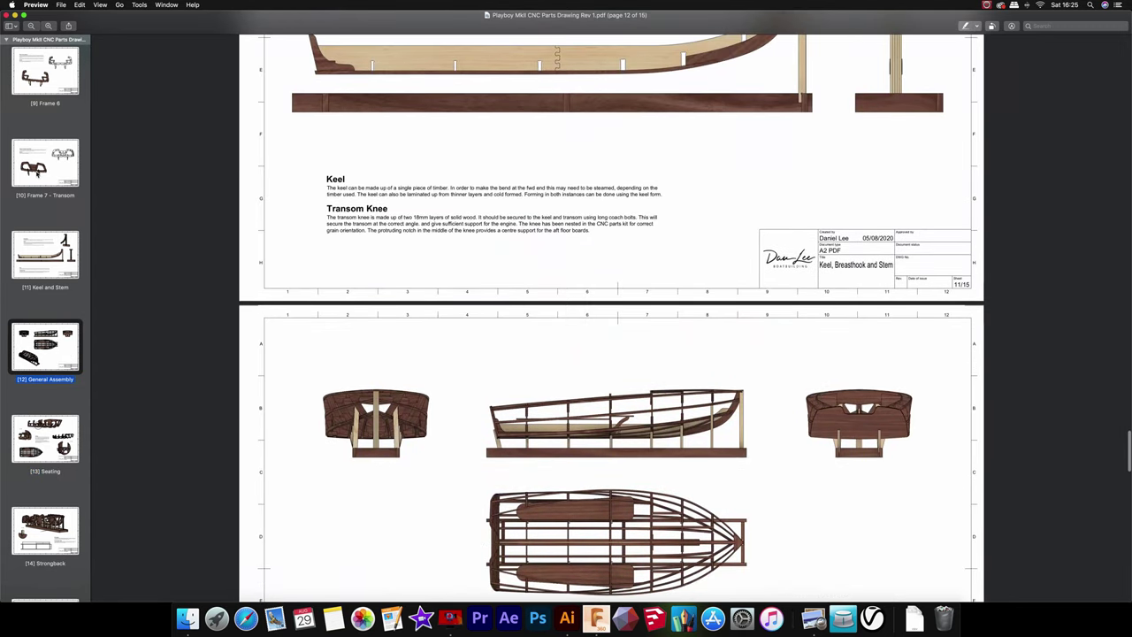
{"action": "scroll", "coordinate": [45, 318], "scroll_direction": "up", "scroll_amount": 4}
{"action": "scroll", "coordinate": [45, 318], "scroll_direction": "up", "scroll_amount": 4}
{"action": "scroll", "coordinate": [45, 318], "scroll_direction": "up", "scroll_amount": 2}
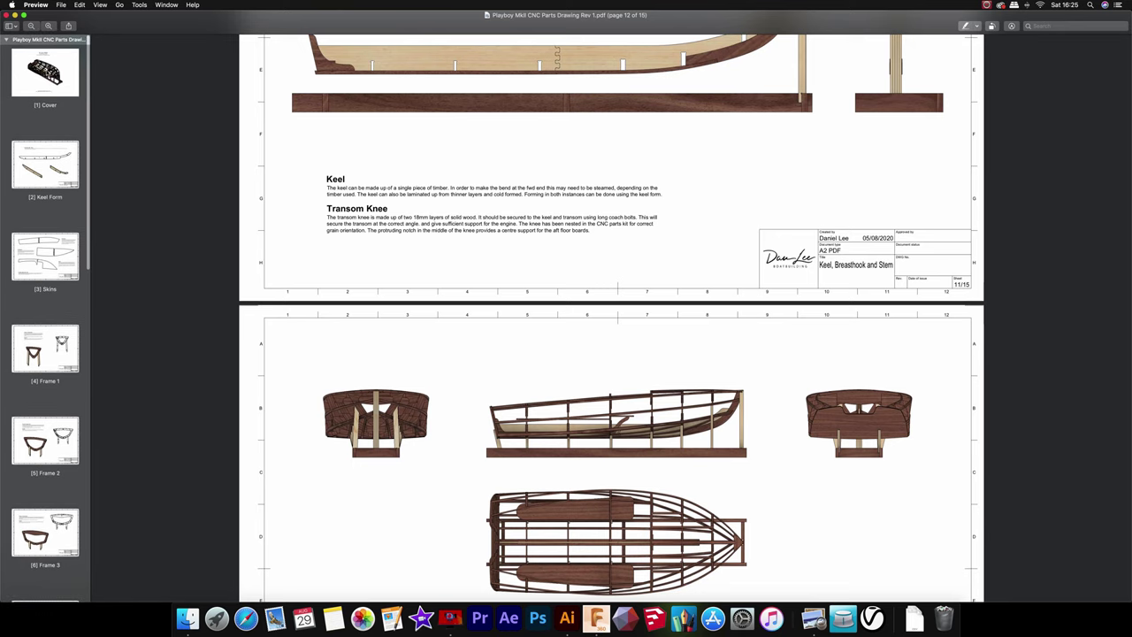
{"action": "left_click", "coordinate": [45, 72]}
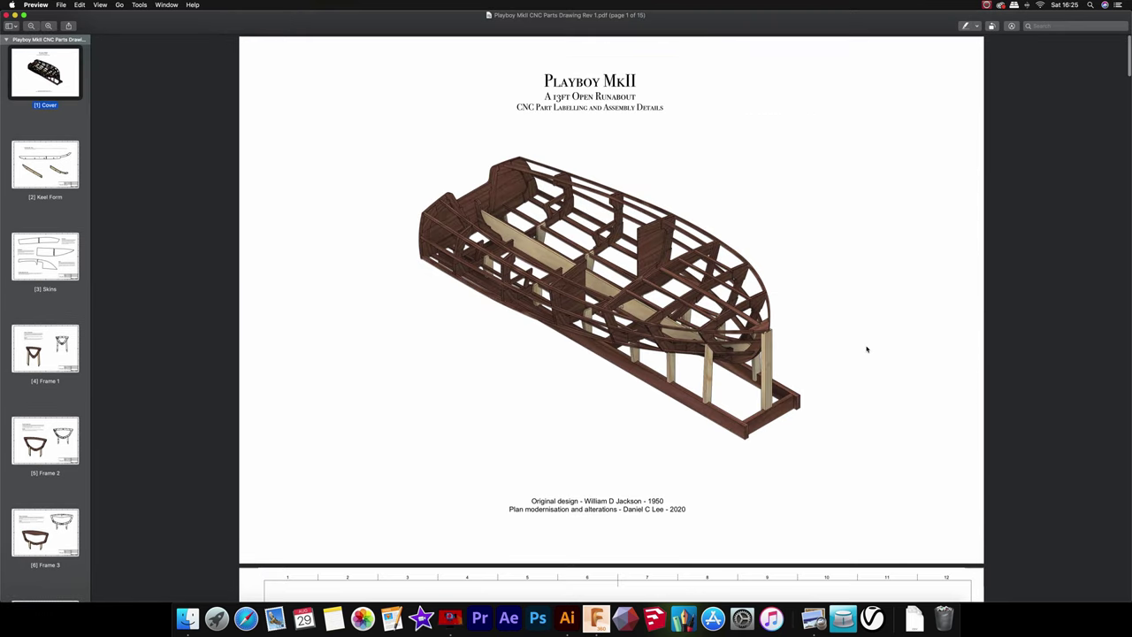